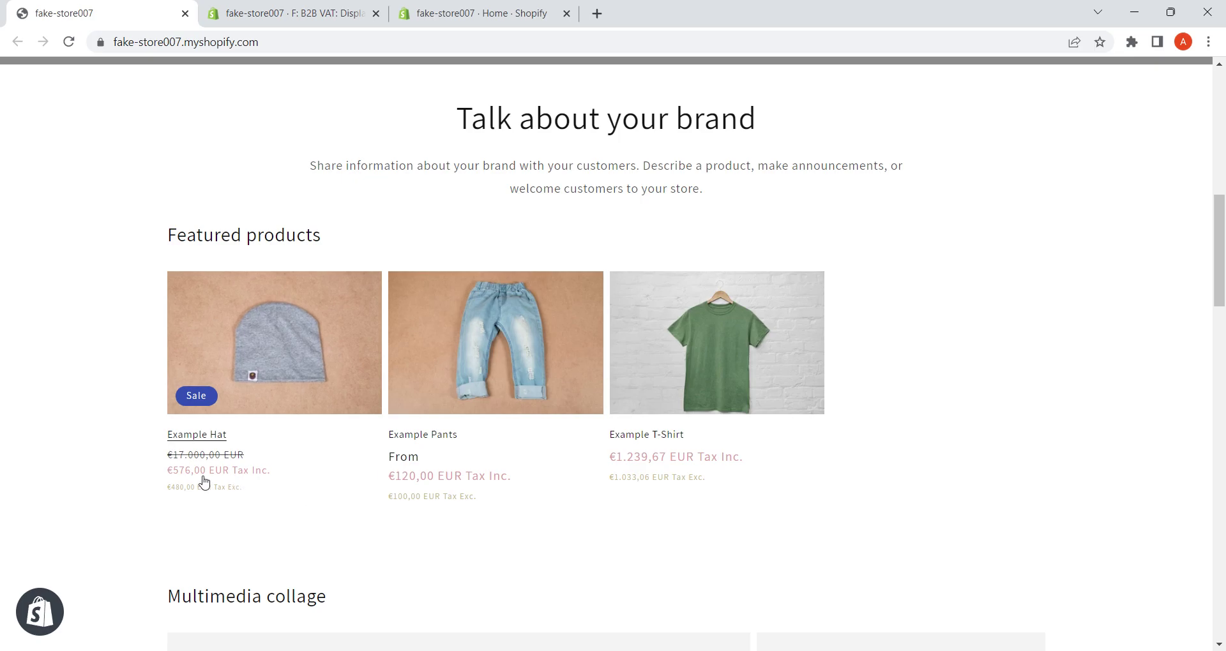
Step: In the Final Price app's admin page, add a tax rule for selected products and assign Example Hat to it
{"action": "left_click", "coordinate": [303, 6]}
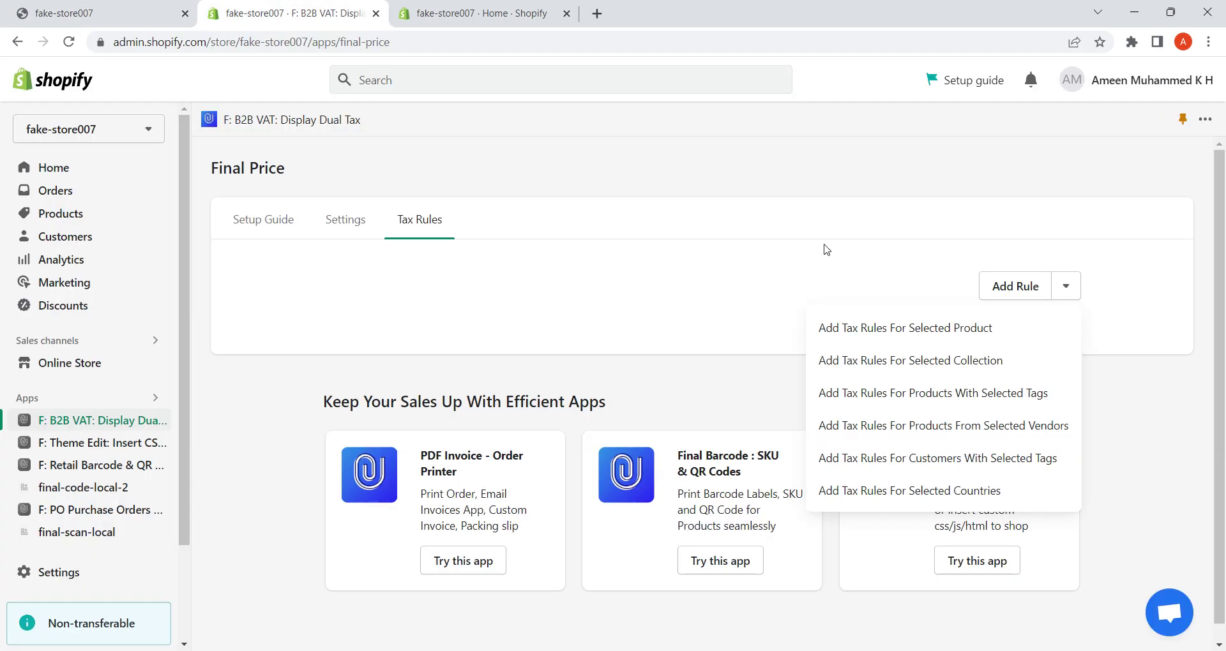
{"action": "left_click", "coordinate": [949, 324]}
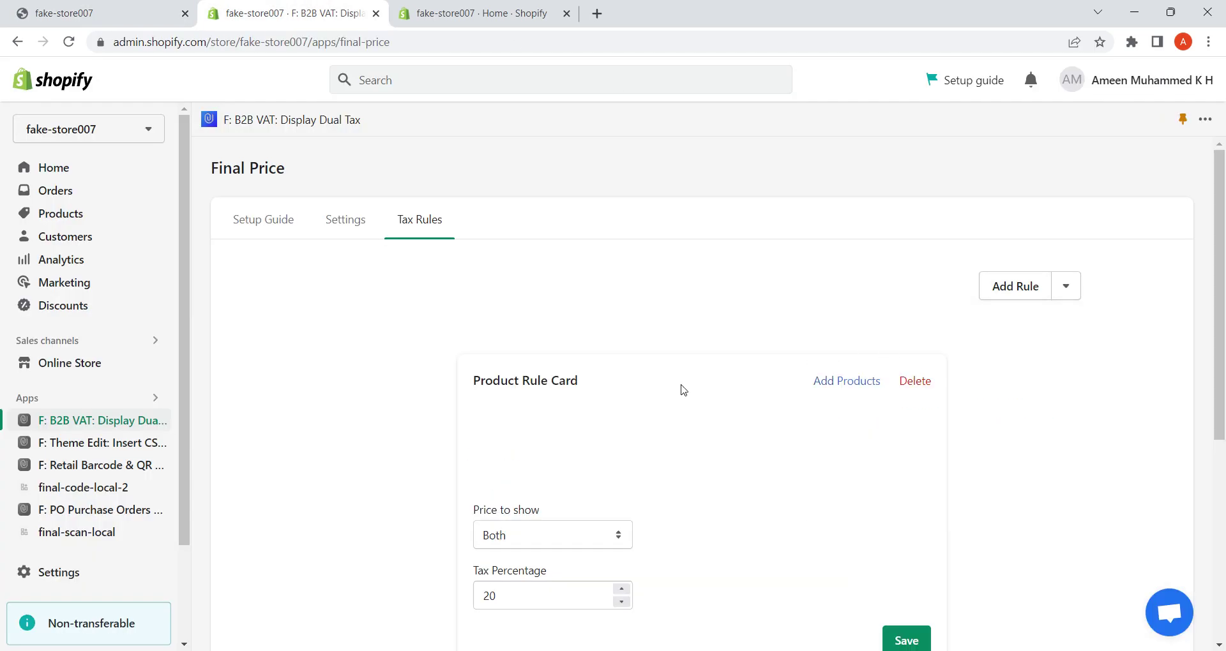
{"action": "left_click", "coordinate": [843, 386]}
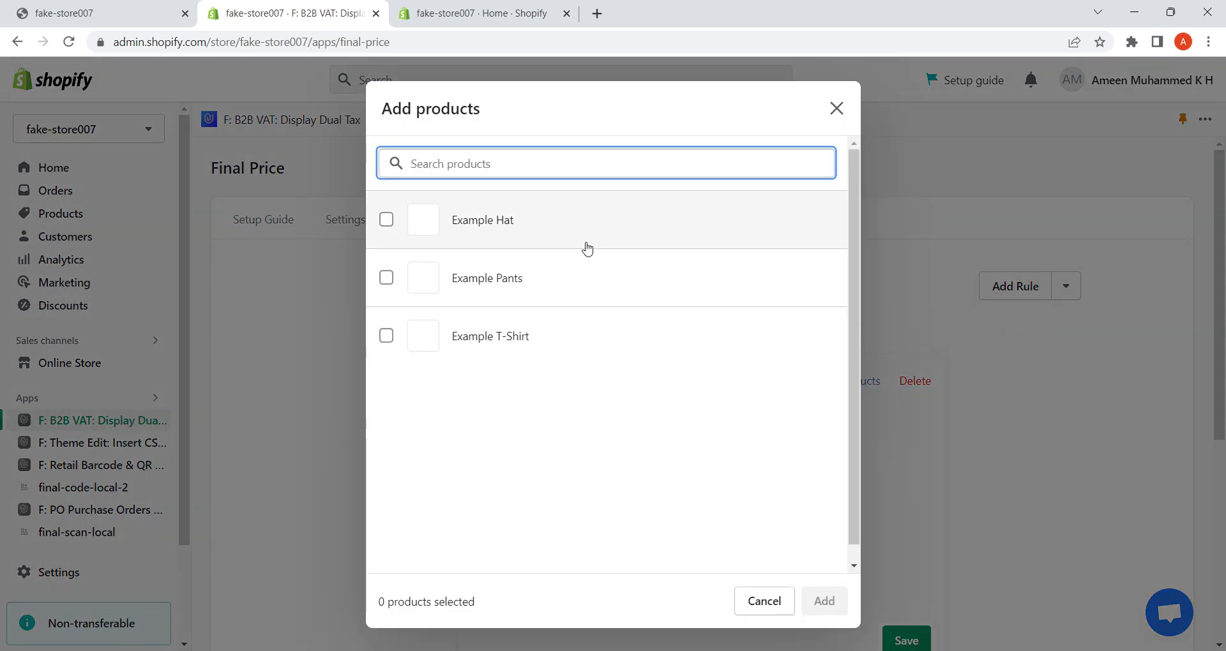
{"action": "left_click", "coordinate": [386, 219]}
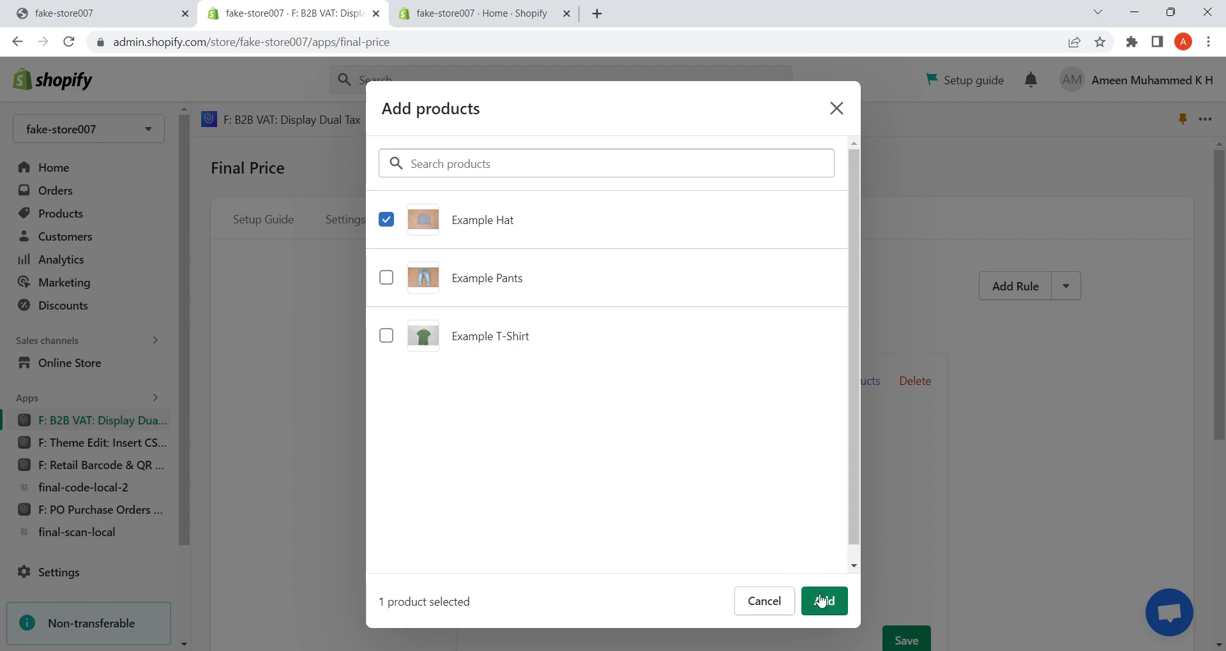
{"action": "left_click", "coordinate": [823, 600]}
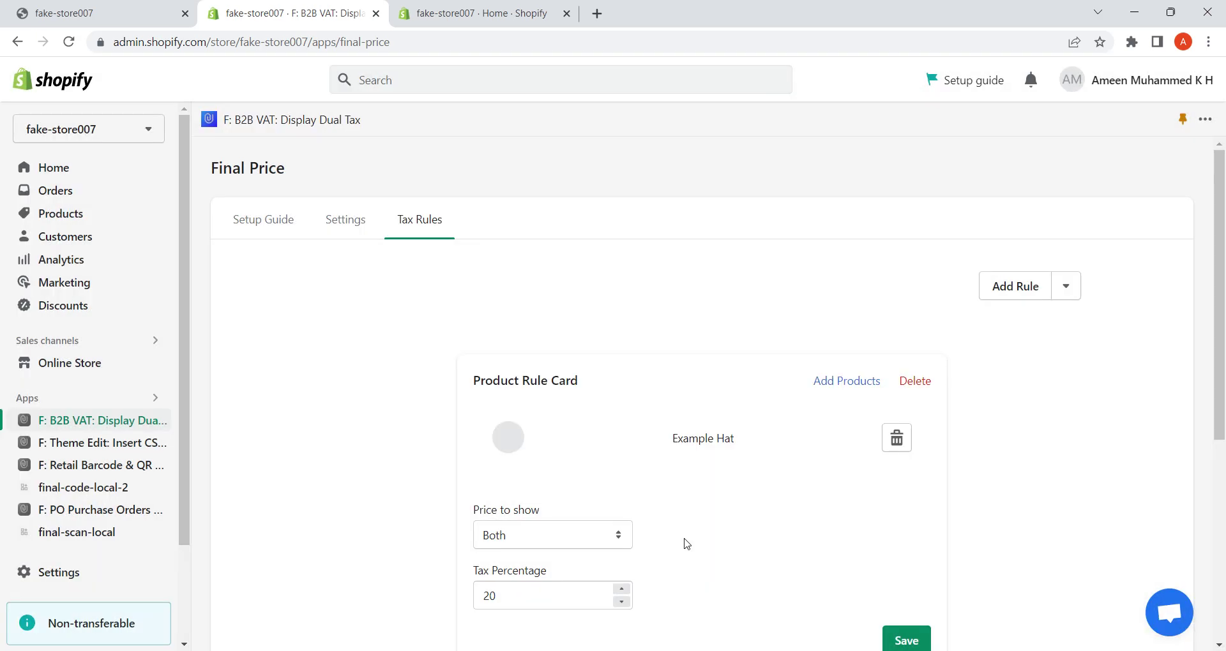
Step: Set the Example Hat rule to show the Tax Include price with a tax percentage of 50, and save it
{"action": "scroll", "coordinate": [684, 540], "scroll_direction": "down", "scroll_amount": 2}
{"action": "left_click", "coordinate": [562, 414]}
{"action": "left_click", "coordinate": [541, 441]}
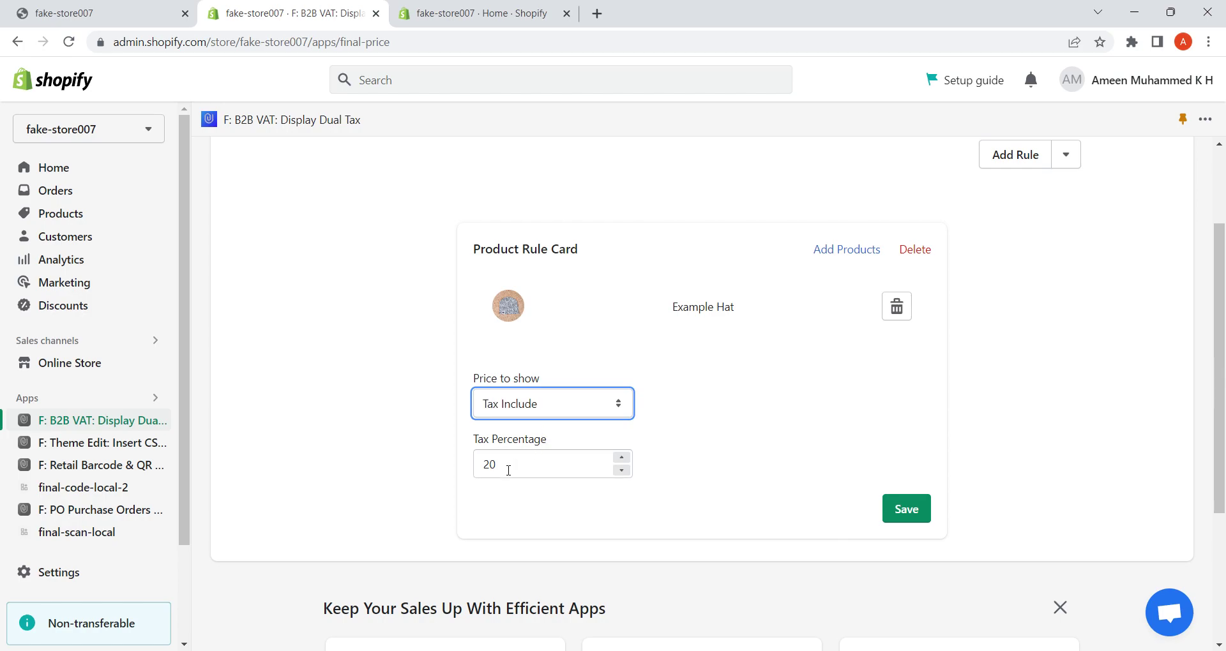
{"action": "left_click_drag", "start_coordinate": [501, 465], "coordinate": [418, 453]}
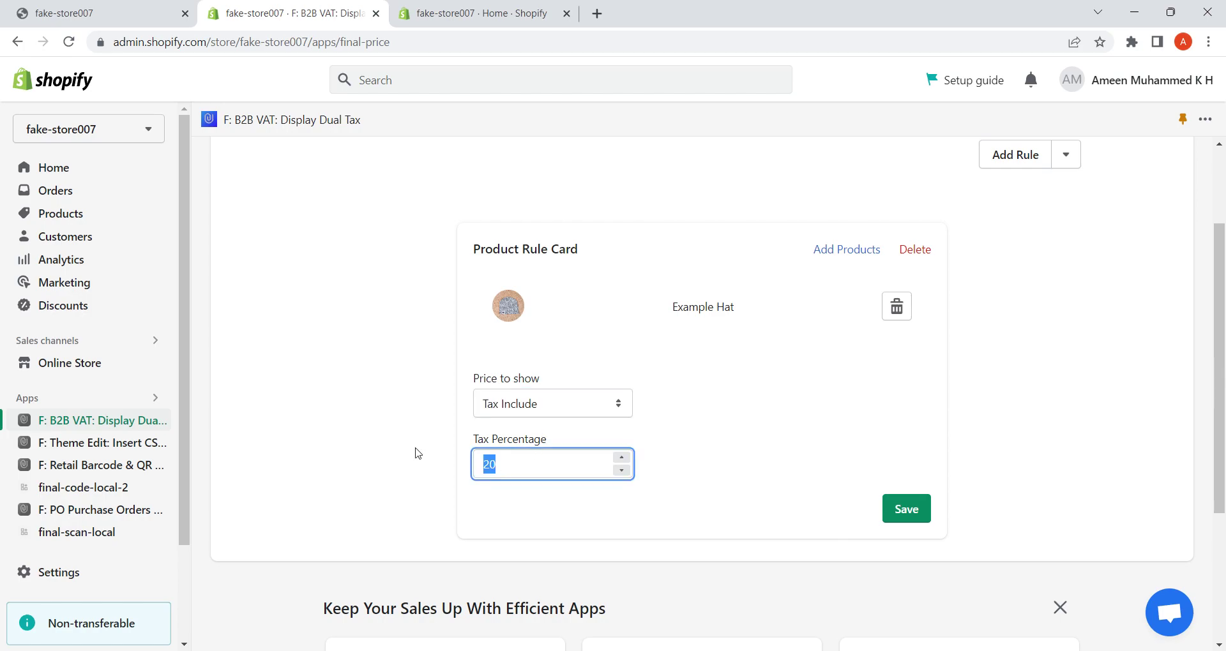
{"action": "type", "text": "50"}
{"action": "left_click", "coordinate": [903, 510]}
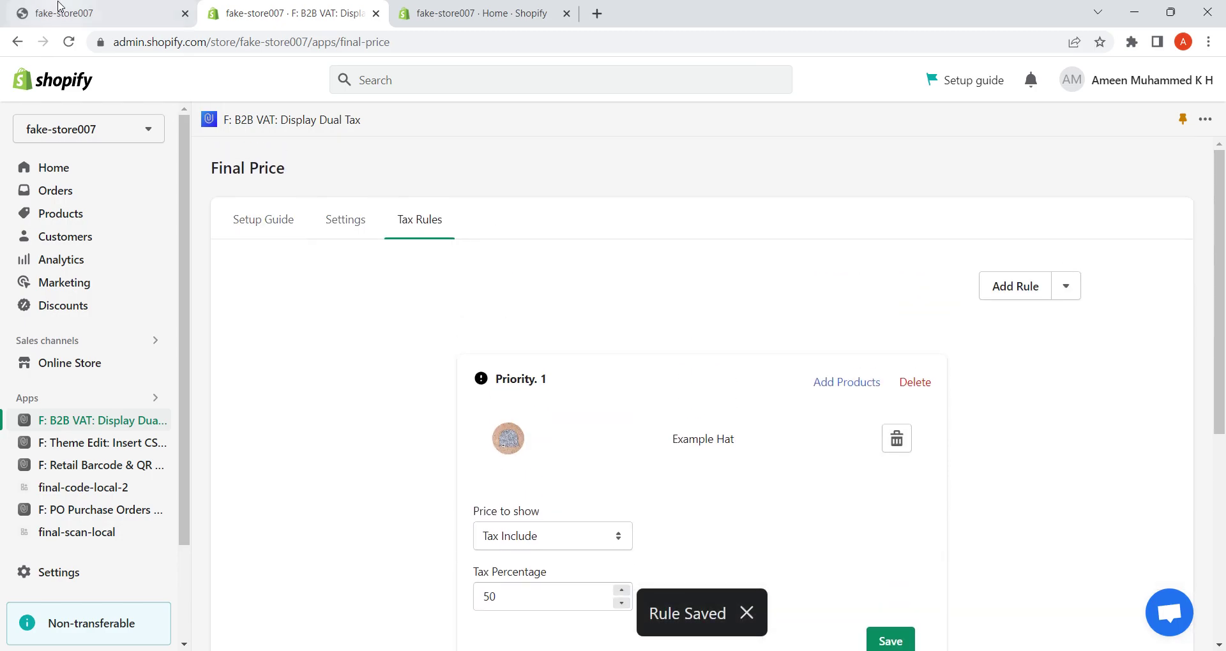
Step: Reload the storefront, check the Example Hat price on its product page, and return to the store home page
{"action": "left_click", "coordinate": [58, 6]}
{"action": "key", "text": "F5"}
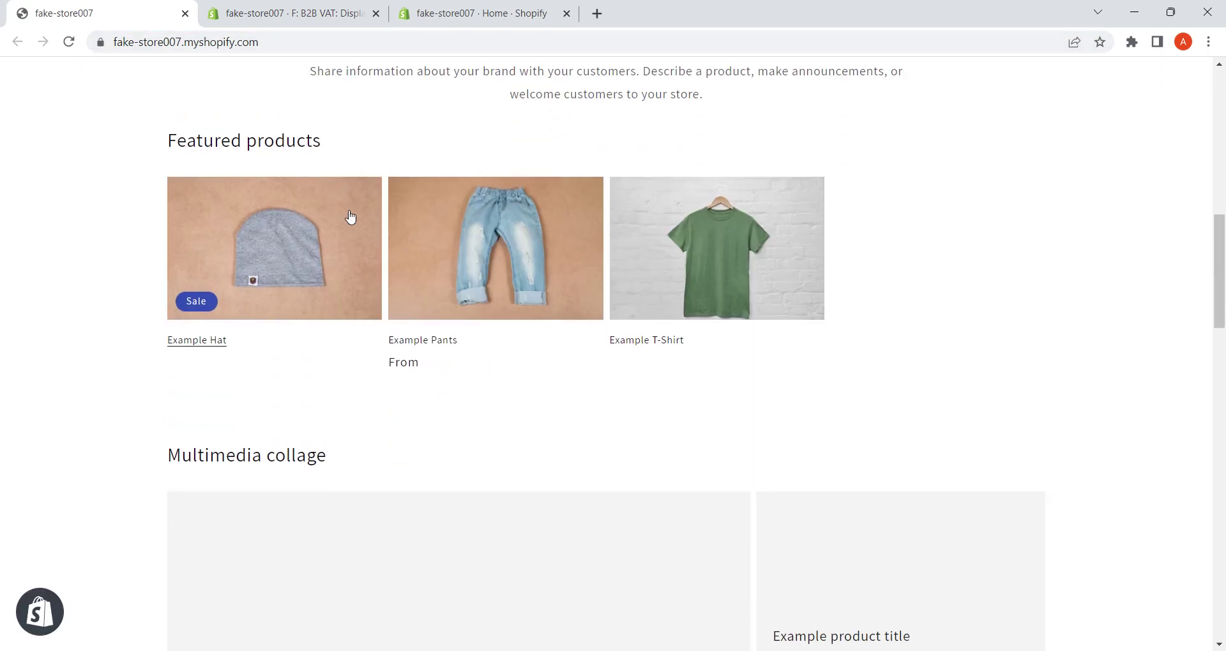
{"action": "left_click", "coordinate": [323, 289]}
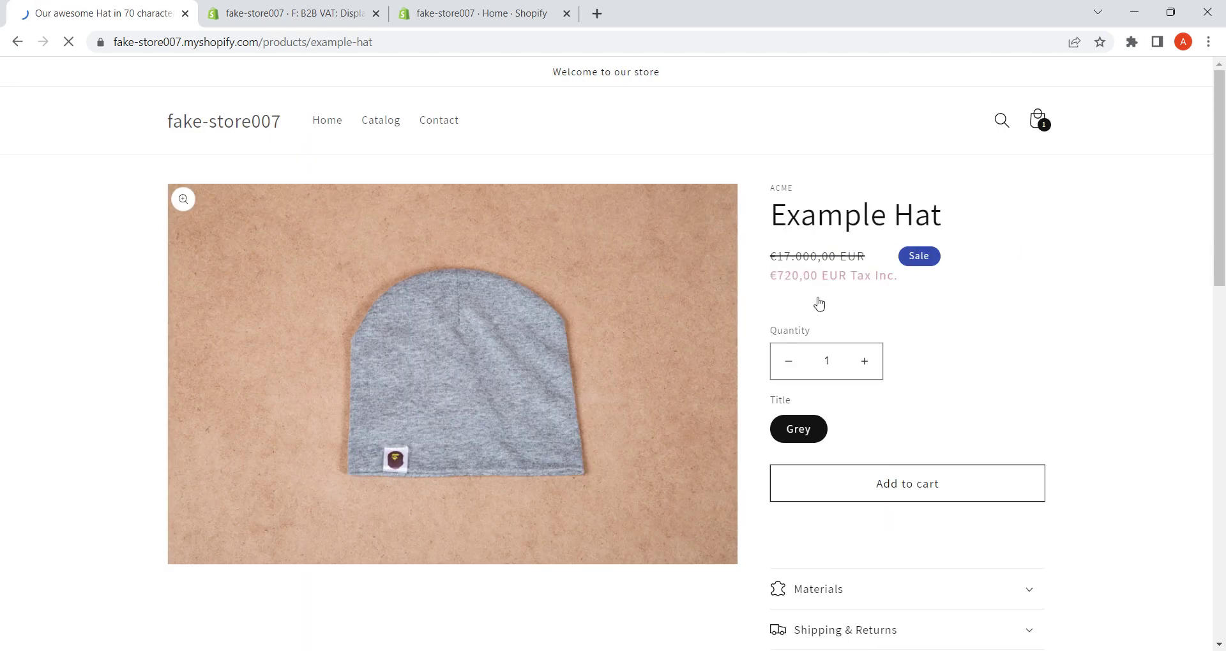
{"action": "left_click", "coordinate": [222, 126]}
Step: Back in the app's tax rules, add a rule for selected collections and assign only the New Arrivals collection
{"action": "left_click", "coordinate": [293, 12]}
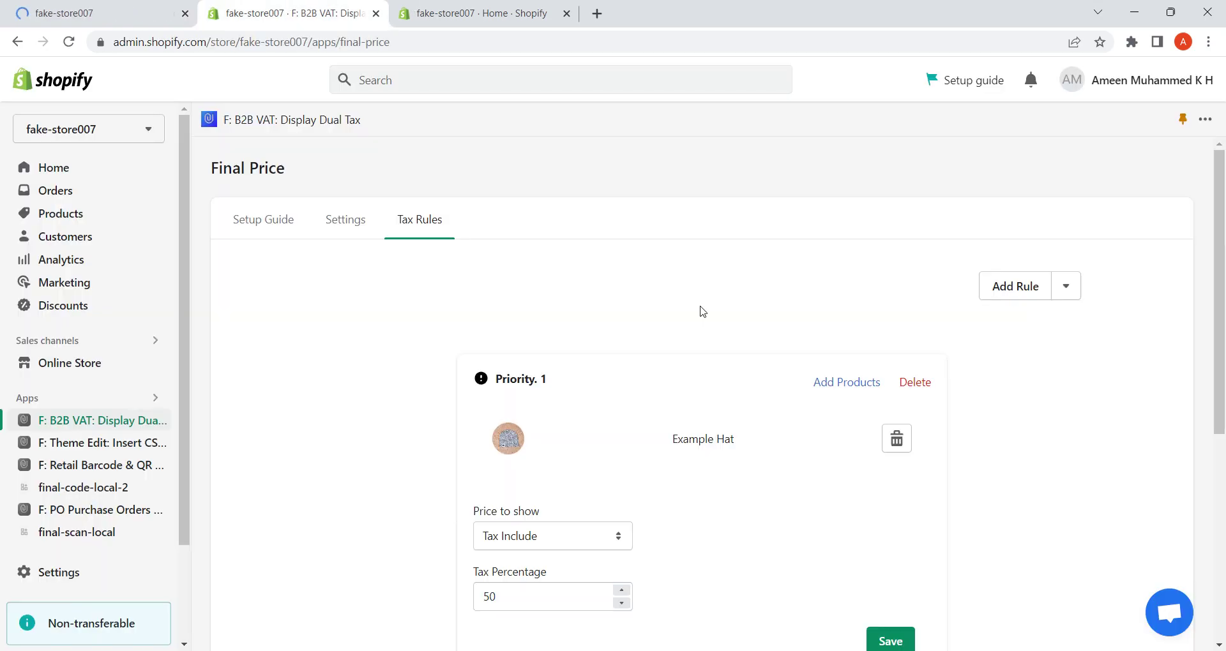
{"action": "left_click", "coordinate": [1075, 291]}
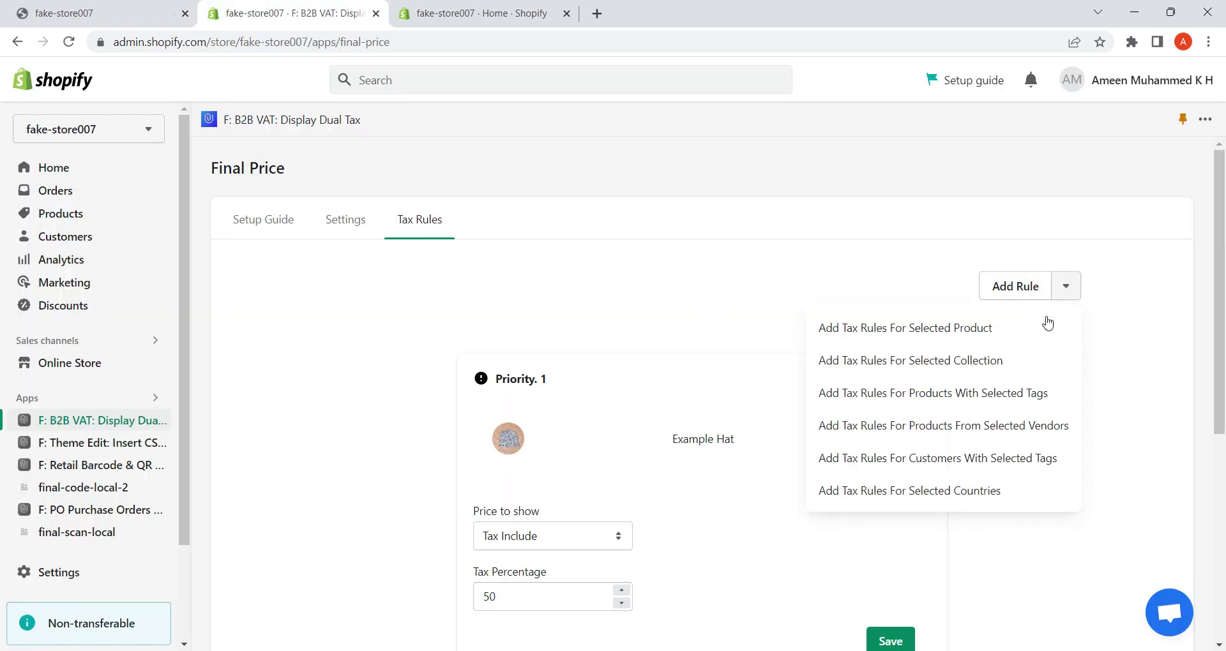
{"action": "left_click", "coordinate": [990, 361]}
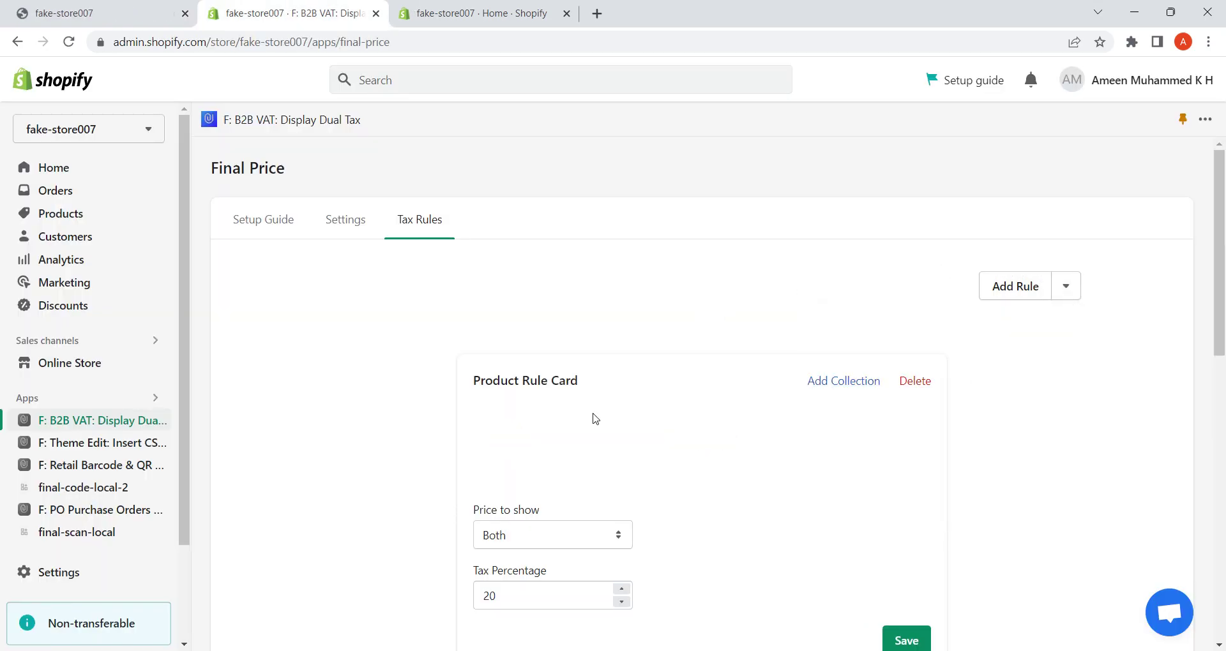
{"action": "left_click", "coordinate": [854, 382]}
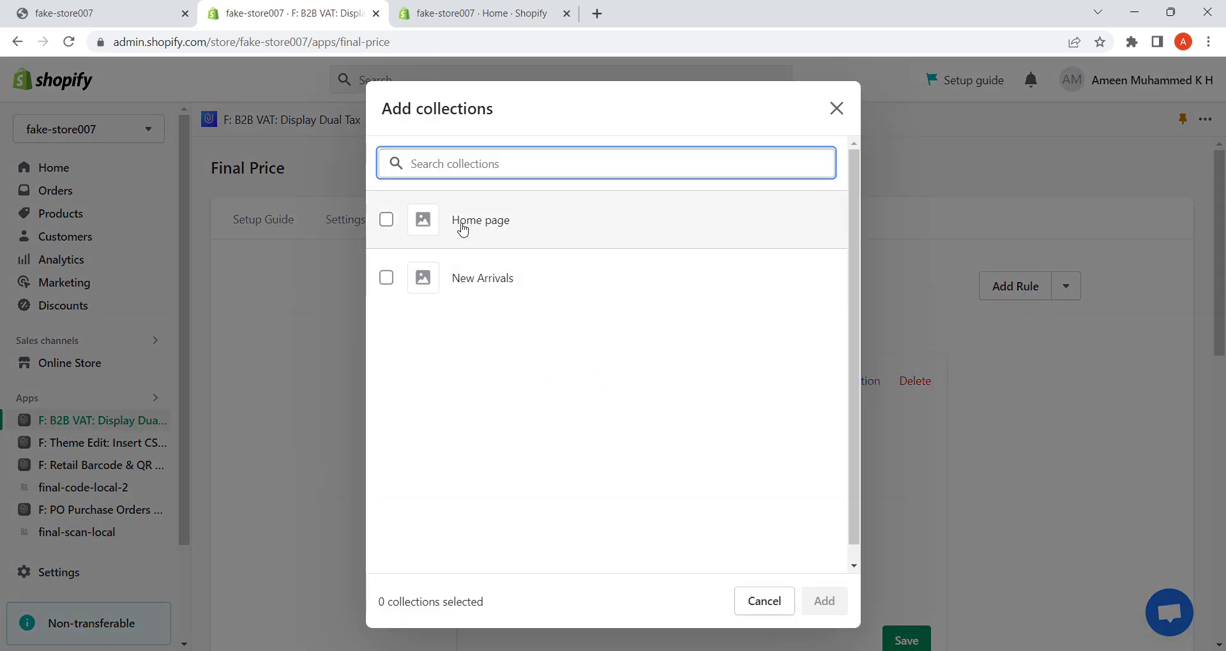
{"action": "left_click", "coordinate": [388, 220]}
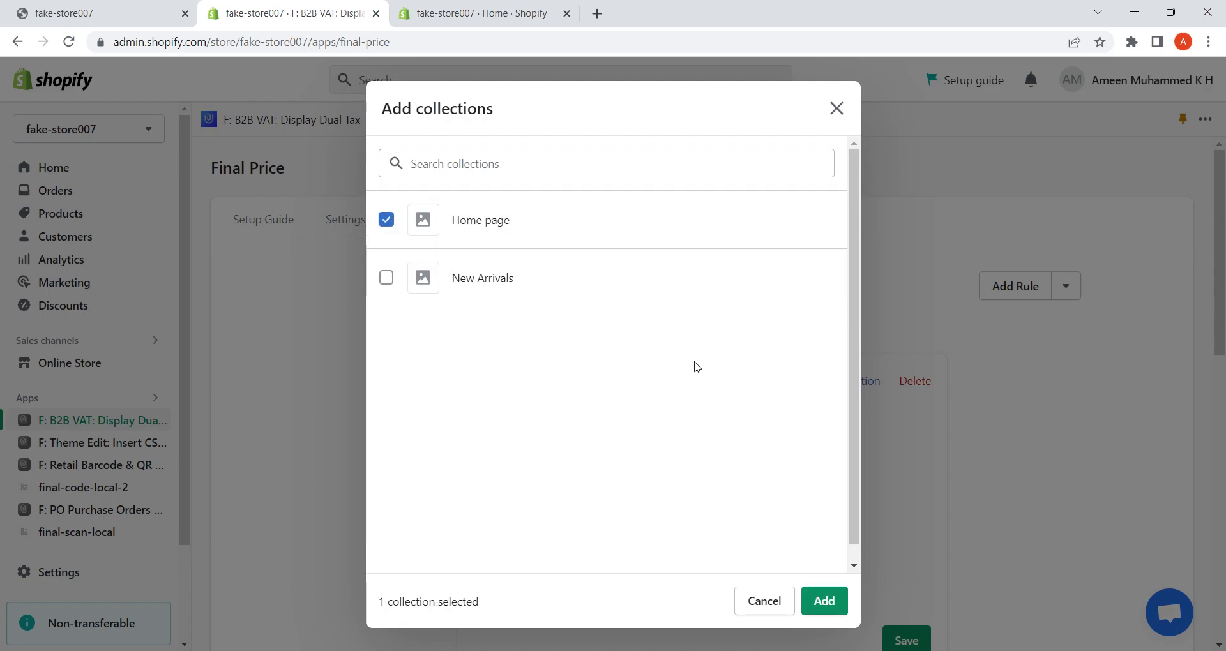
{"action": "left_click", "coordinate": [391, 280]}
{"action": "left_click", "coordinate": [388, 220]}
{"action": "left_click", "coordinate": [825, 601]}
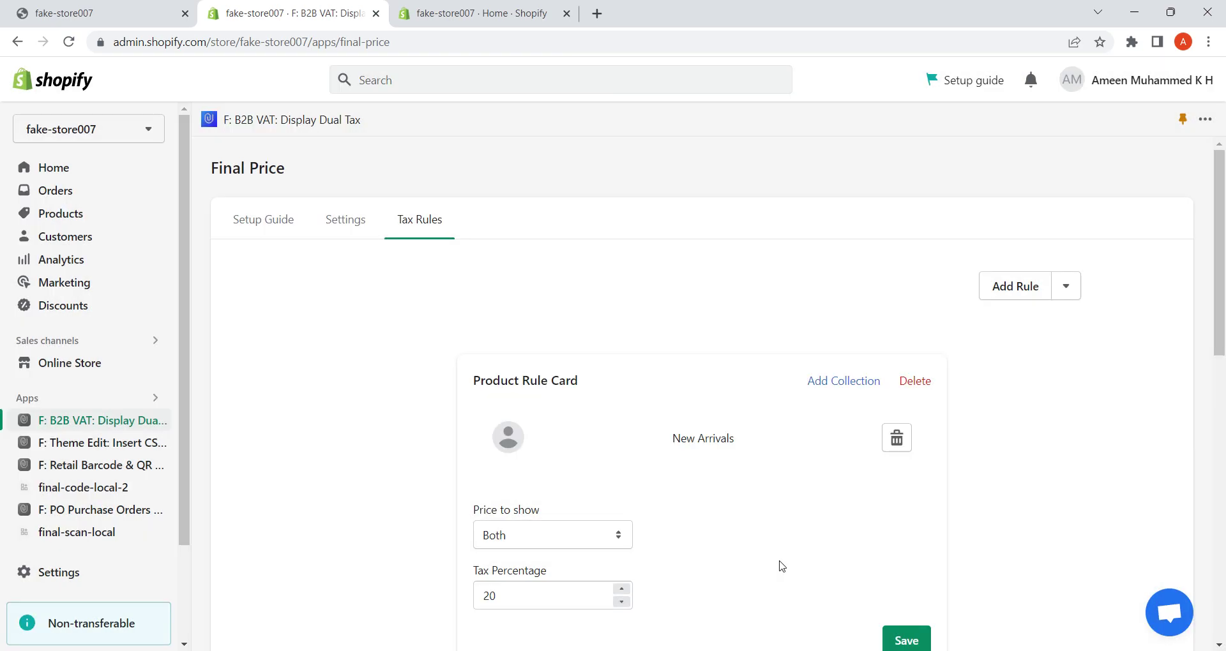
Step: Set the New Arrivals rule to show the Tax Exclude price and save the rule
{"action": "scroll", "coordinate": [585, 534], "scroll_direction": "down", "scroll_amount": 2}
{"action": "left_click", "coordinate": [517, 507]}
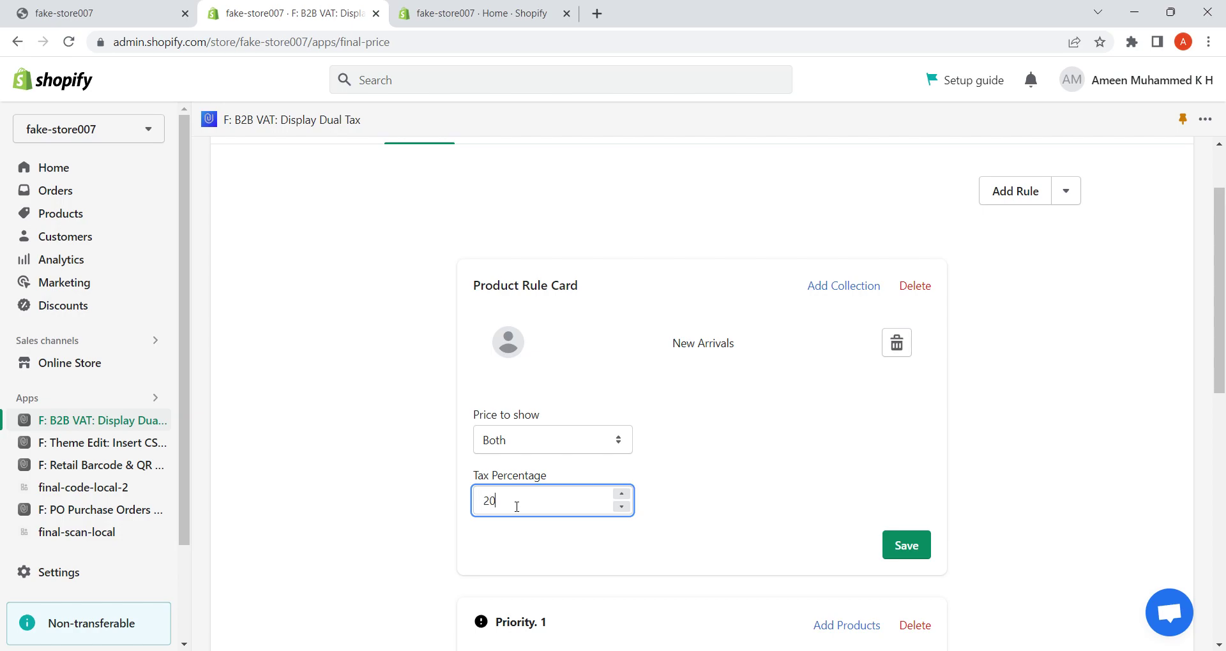
{"action": "left_click", "coordinate": [575, 451]}
{"action": "left_click", "coordinate": [539, 498]}
{"action": "left_click", "coordinate": [534, 443]}
{"action": "left_click", "coordinate": [515, 495]}
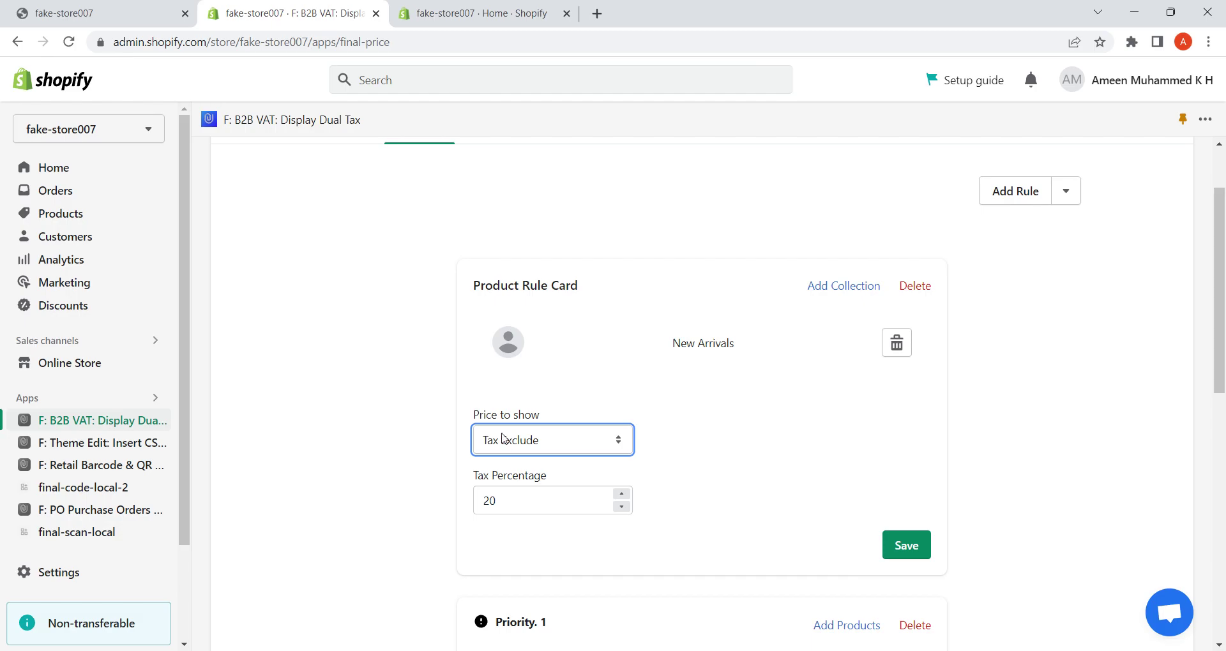
{"action": "left_click", "coordinate": [905, 547]}
{"action": "scroll", "coordinate": [695, 433], "scroll_direction": "down", "scroll_amount": 2}
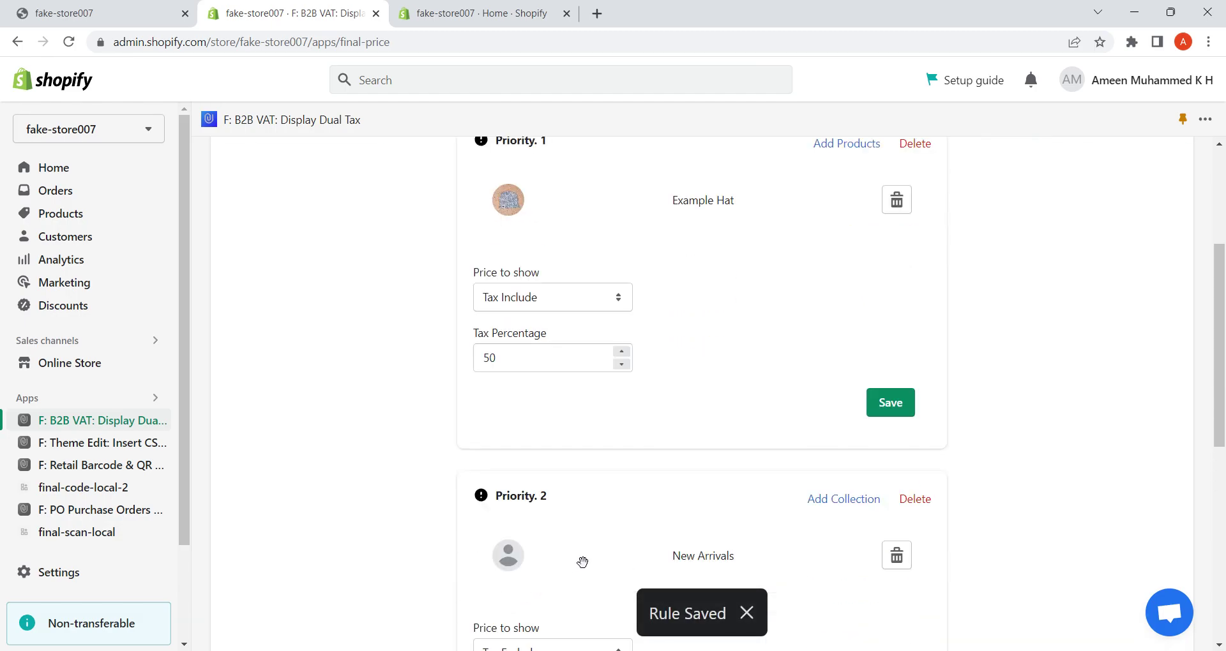
{"action": "scroll", "coordinate": [649, 440], "scroll_direction": "up", "scroll_amount": 3}
Step: Reload the storefront home page and check the prices shown under Featured products
{"action": "left_click", "coordinate": [84, 7]}
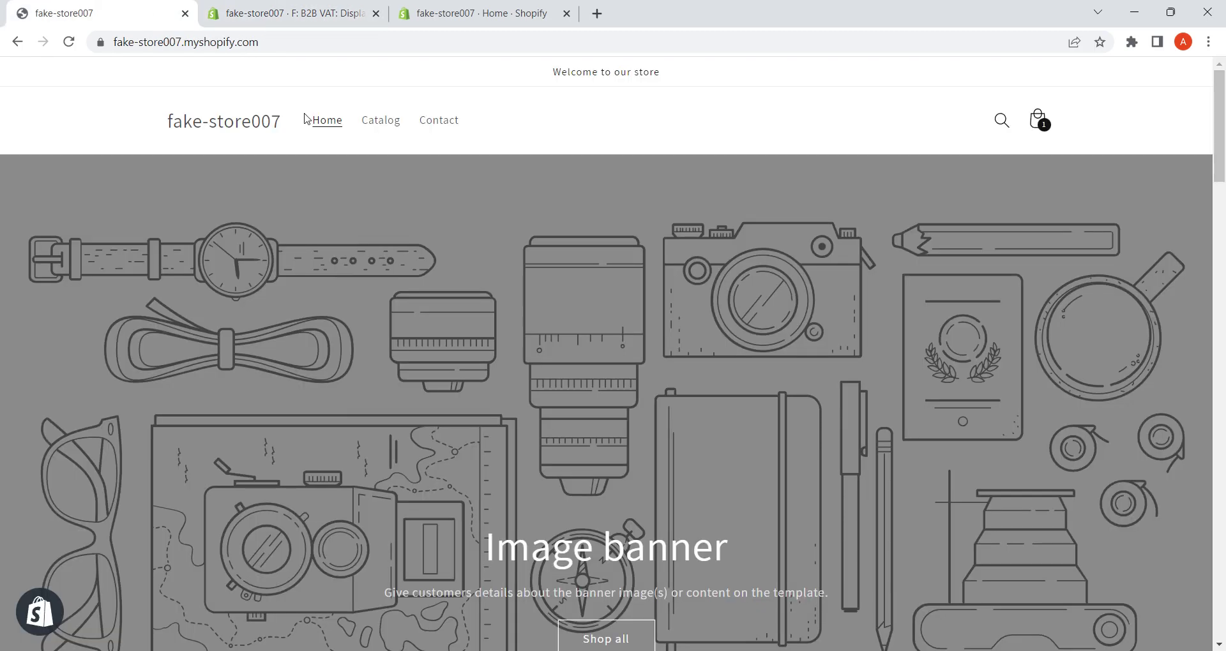
{"action": "left_click", "coordinate": [293, 42]}
{"action": "key", "text": "Return"}
{"action": "scroll", "coordinate": [573, 246], "scroll_direction": "down", "scroll_amount": 1}
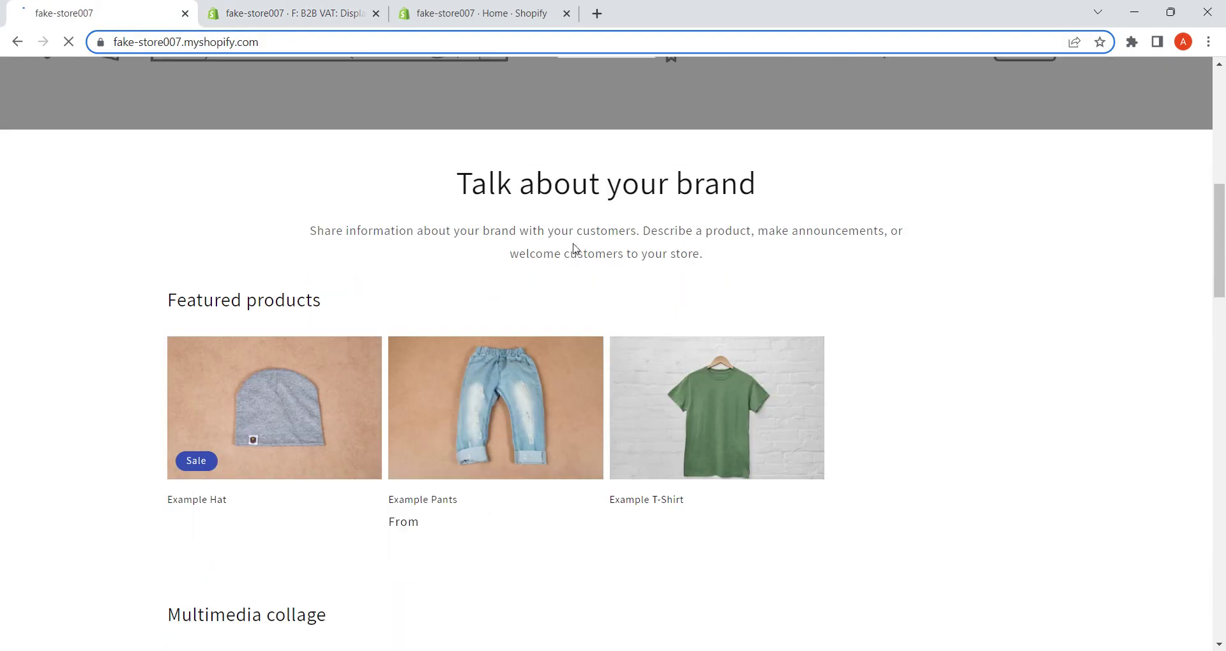
{"action": "scroll", "coordinate": [607, 269], "scroll_direction": "down", "scroll_amount": 3}
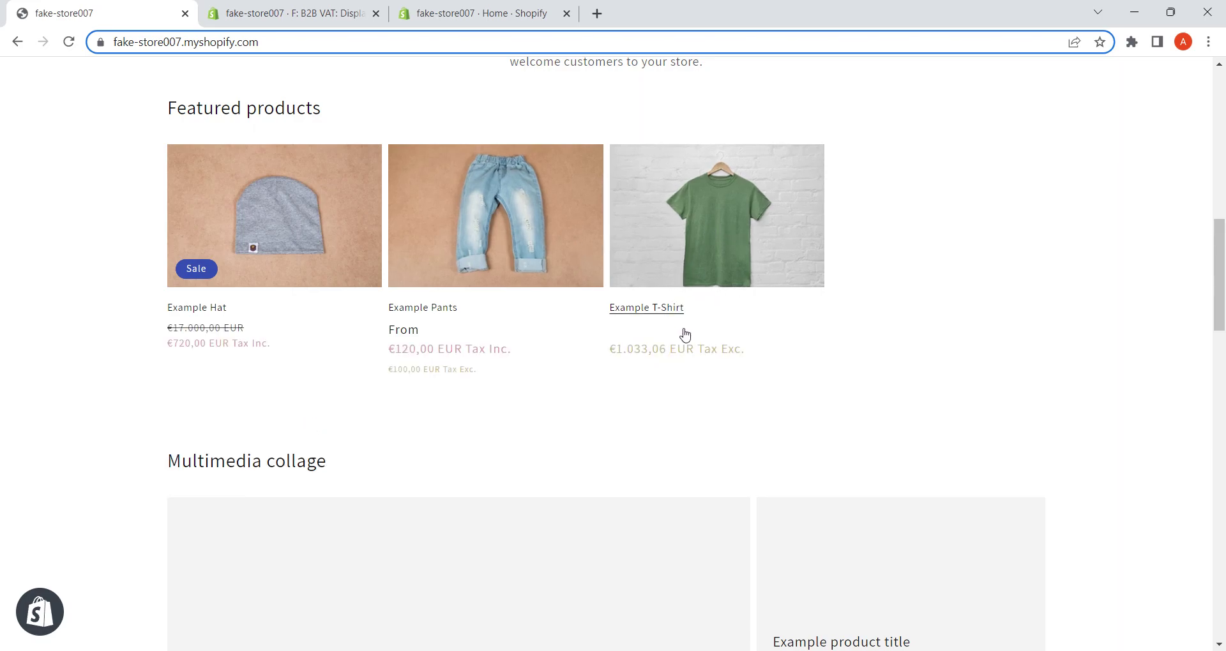
{"action": "scroll", "coordinate": [613, 211], "scroll_direction": "up", "scroll_amount": 2}
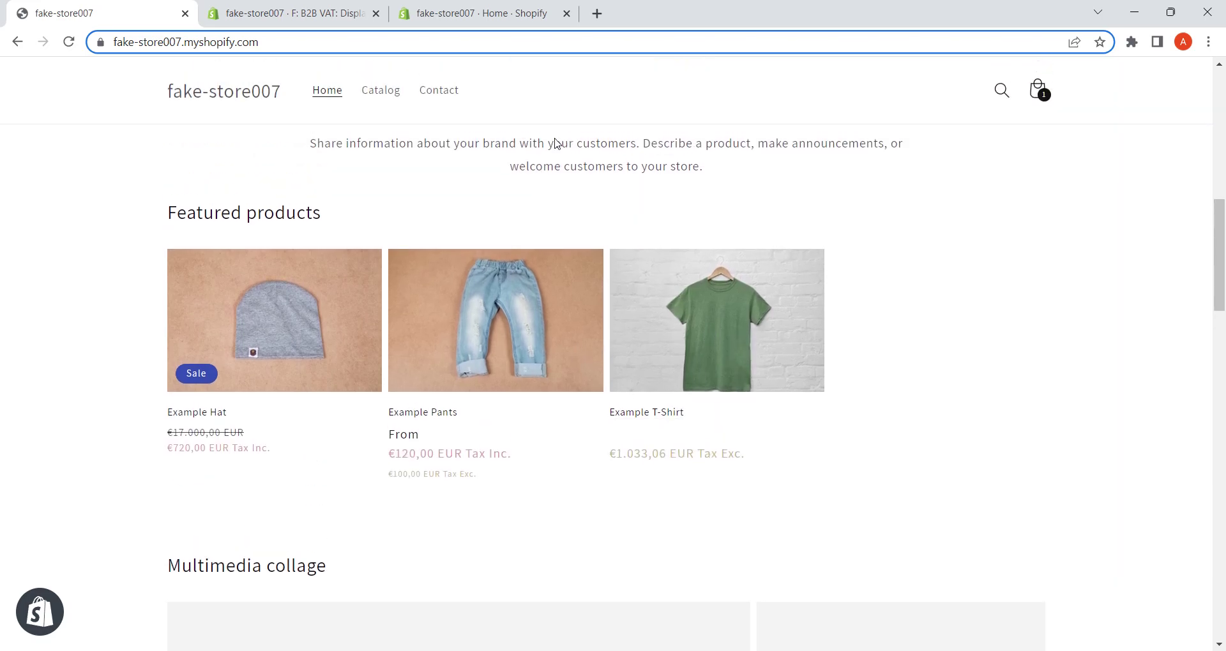
Step: Return to the app's tax rules and add a rule card for products with selected tags
{"action": "left_click", "coordinate": [485, 12]}
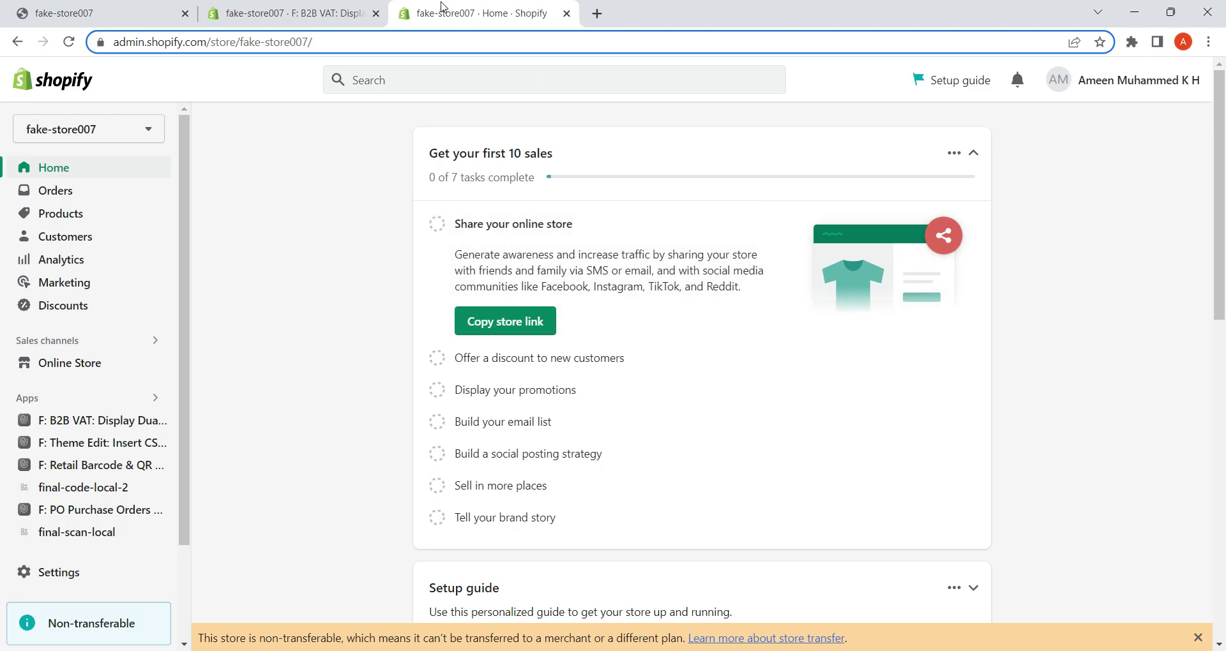
{"action": "left_click", "coordinate": [337, 13]}
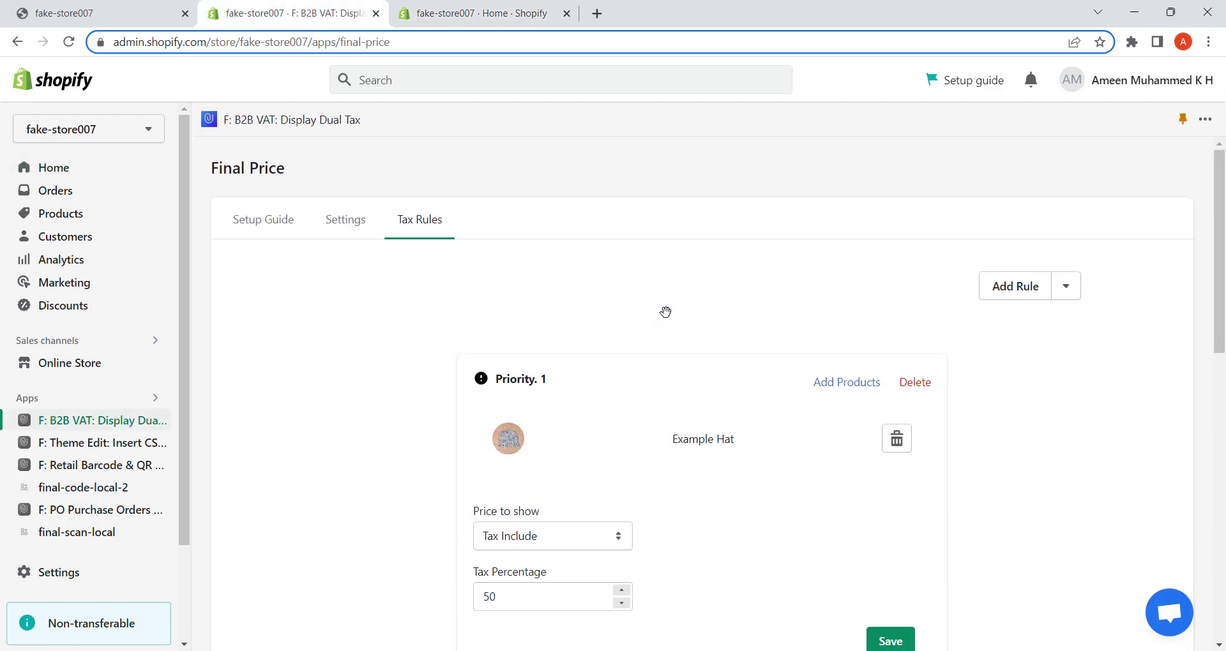
{"action": "left_click", "coordinate": [1068, 294]}
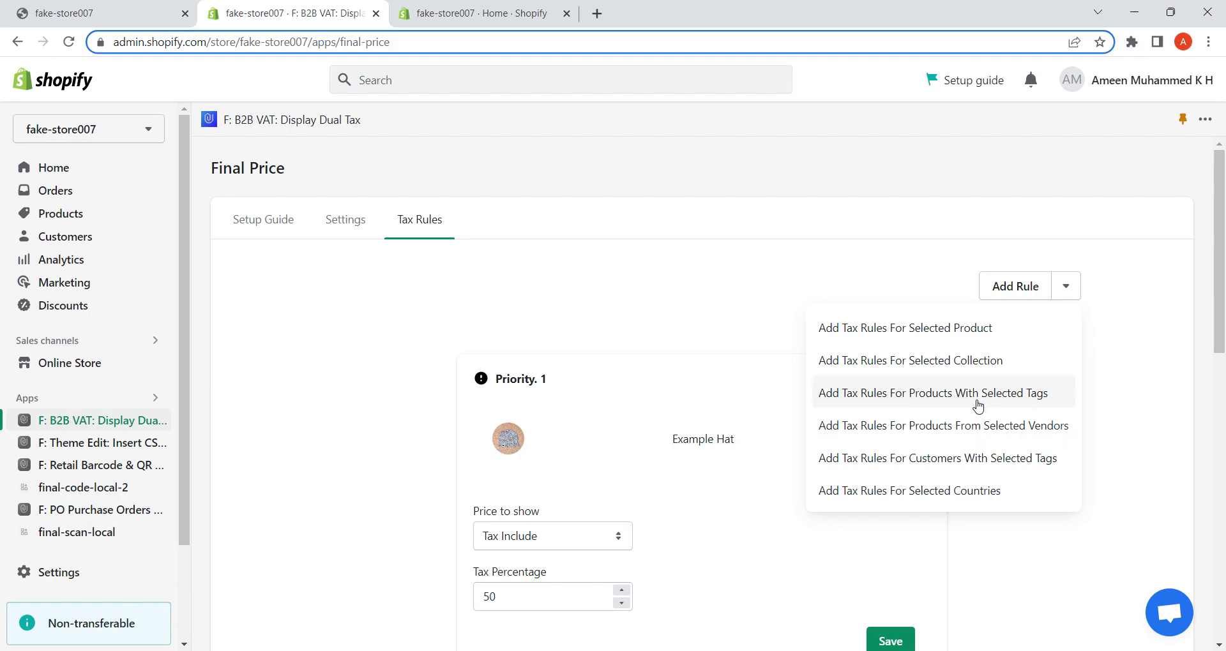
{"action": "left_click", "coordinate": [979, 407]}
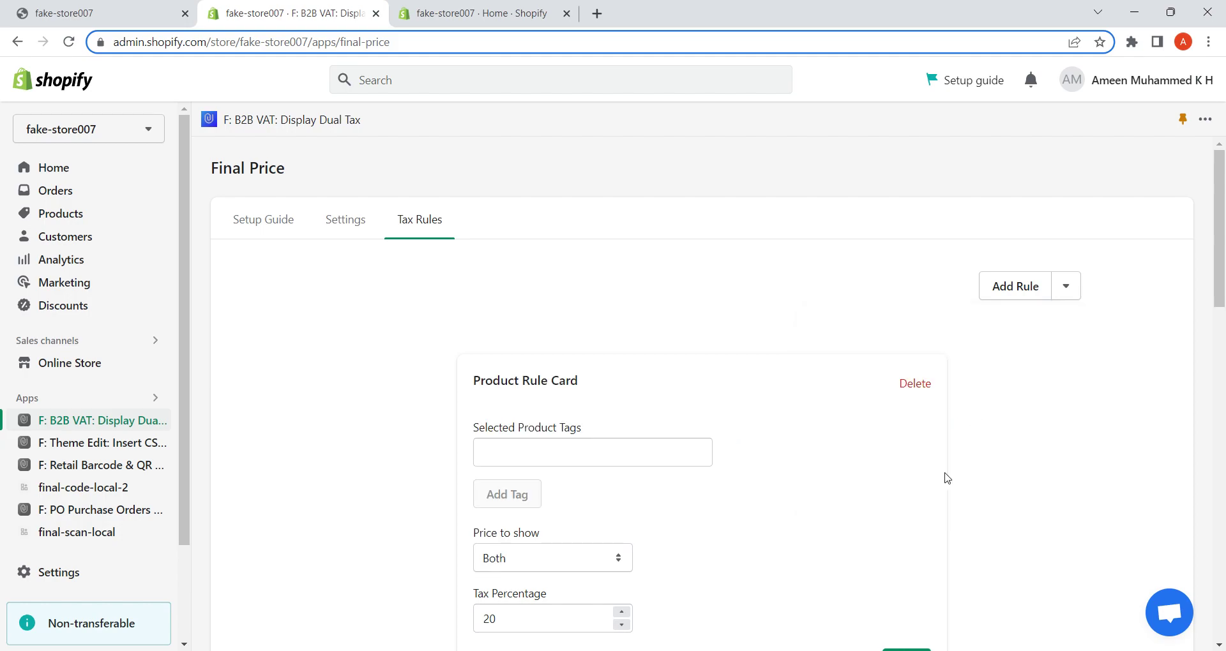
{"action": "scroll", "coordinate": [933, 485], "scroll_direction": "down", "scroll_amount": 1}
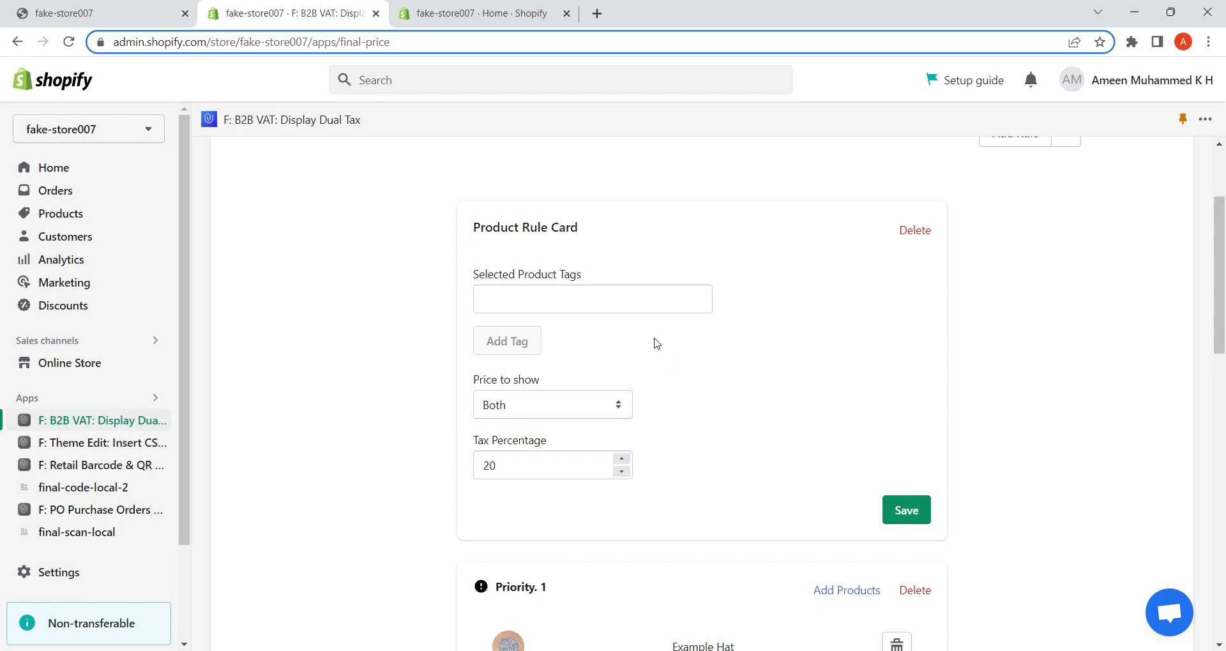
{"action": "scroll", "coordinate": [667, 358], "scroll_direction": "down", "scroll_amount": 3}
{"action": "scroll", "coordinate": [664, 355], "scroll_direction": "up", "scroll_amount": 4}
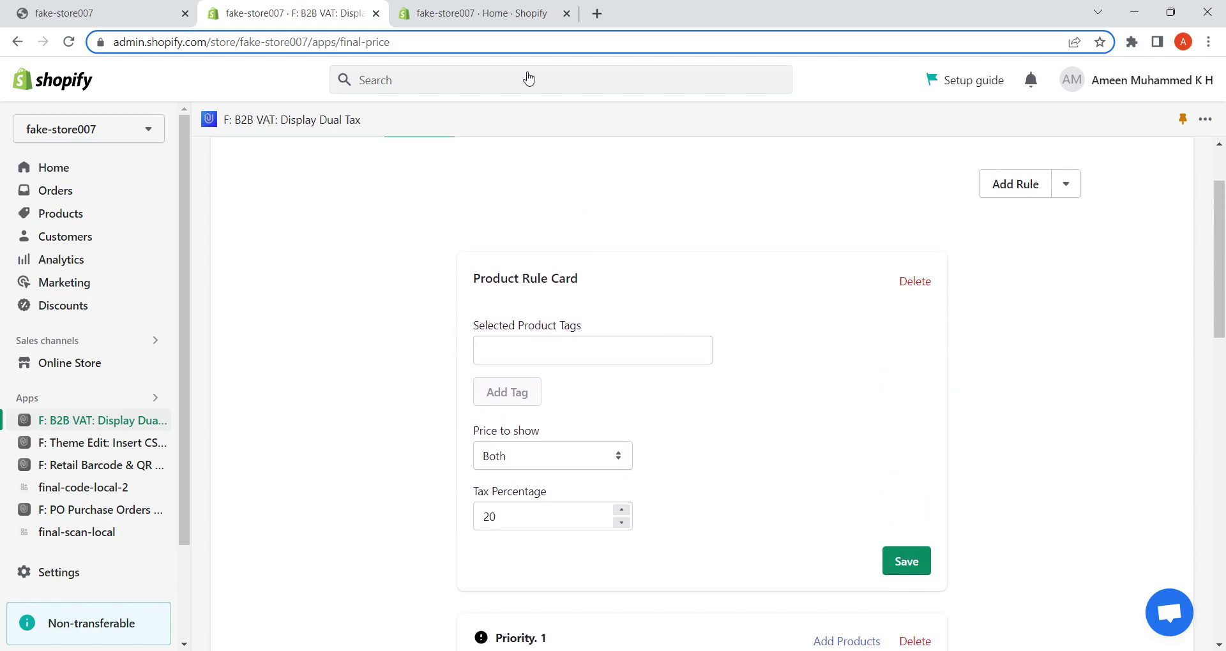
Step: In the other Shopify admin tab, open the Example Pants product and look up its tags under Product organization
{"action": "left_click", "coordinate": [467, 7]}
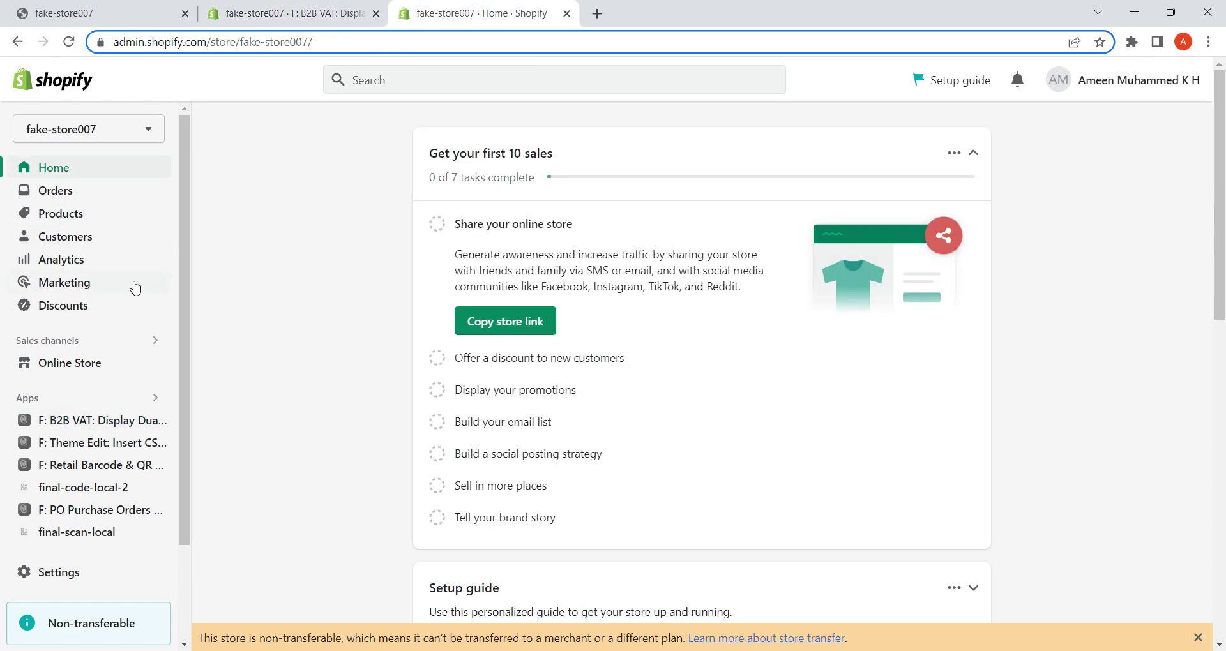
{"action": "left_click", "coordinate": [75, 206]}
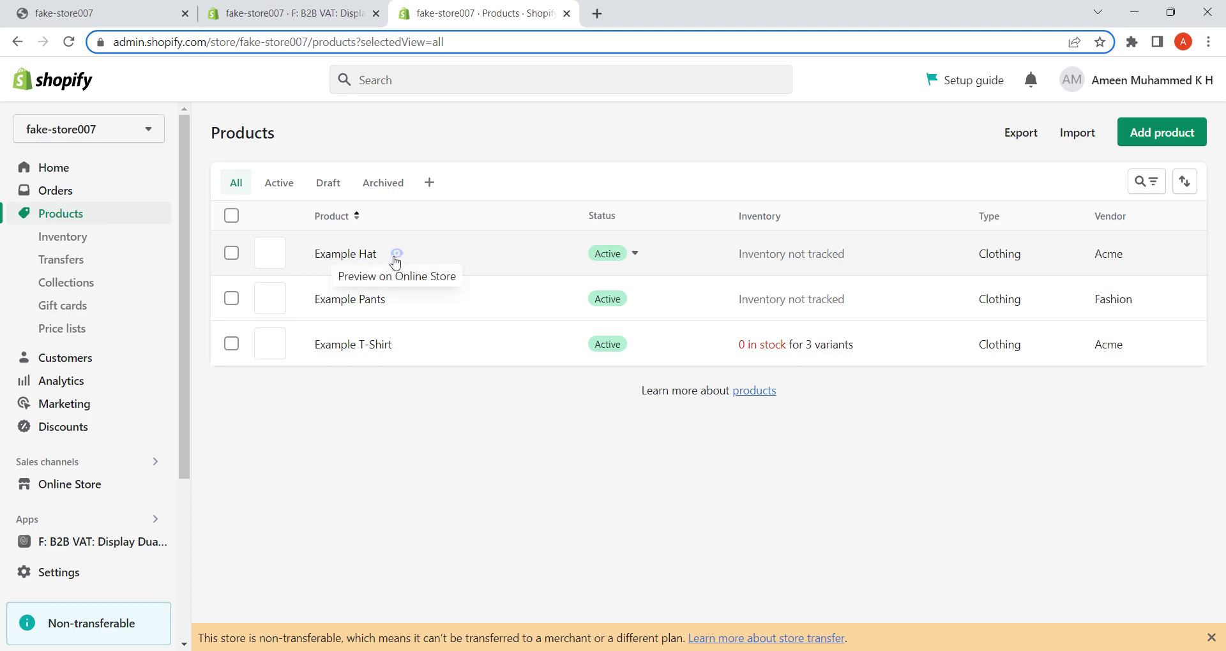
{"action": "left_click", "coordinate": [352, 258]}
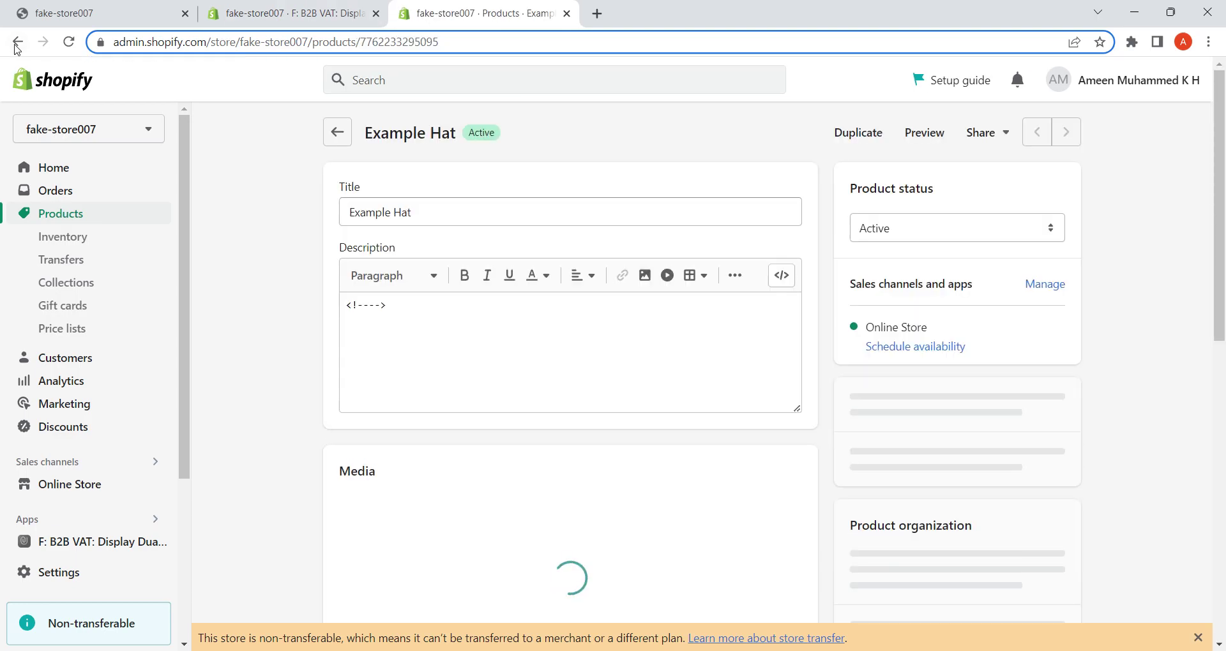
{"action": "left_click", "coordinate": [334, 132]}
{"action": "left_click", "coordinate": [362, 298]}
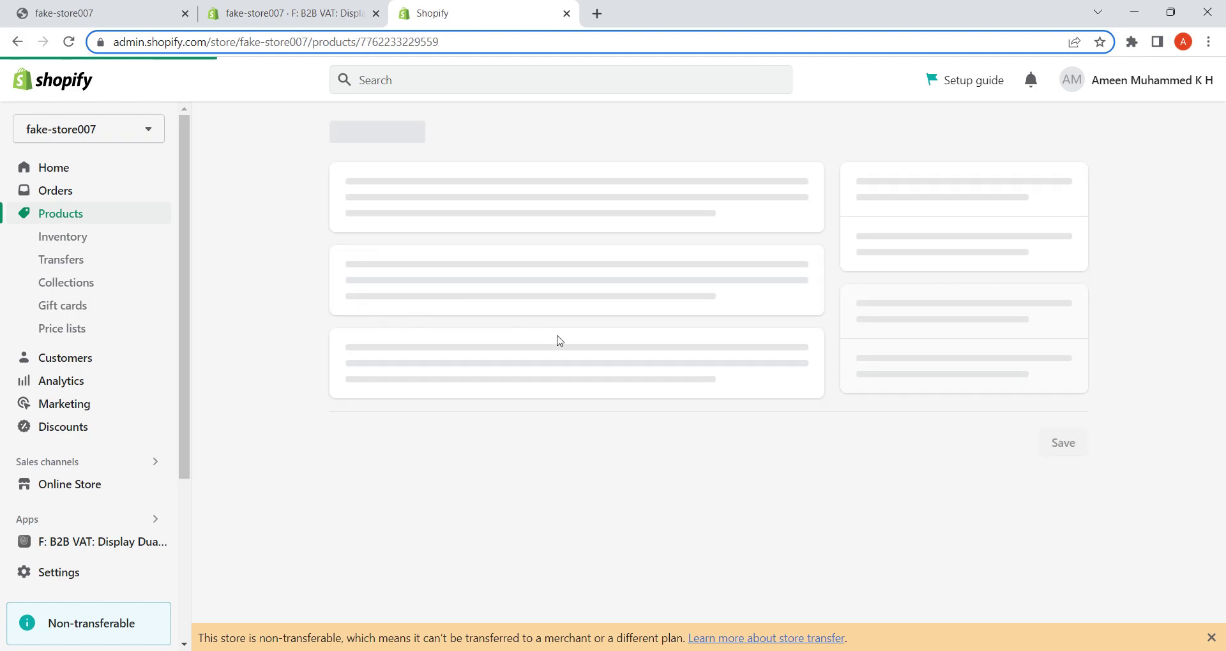
{"action": "scroll", "coordinate": [703, 381], "scroll_direction": "down", "scroll_amount": 3}
{"action": "scroll", "coordinate": [706, 382], "scroll_direction": "down", "scroll_amount": 3}
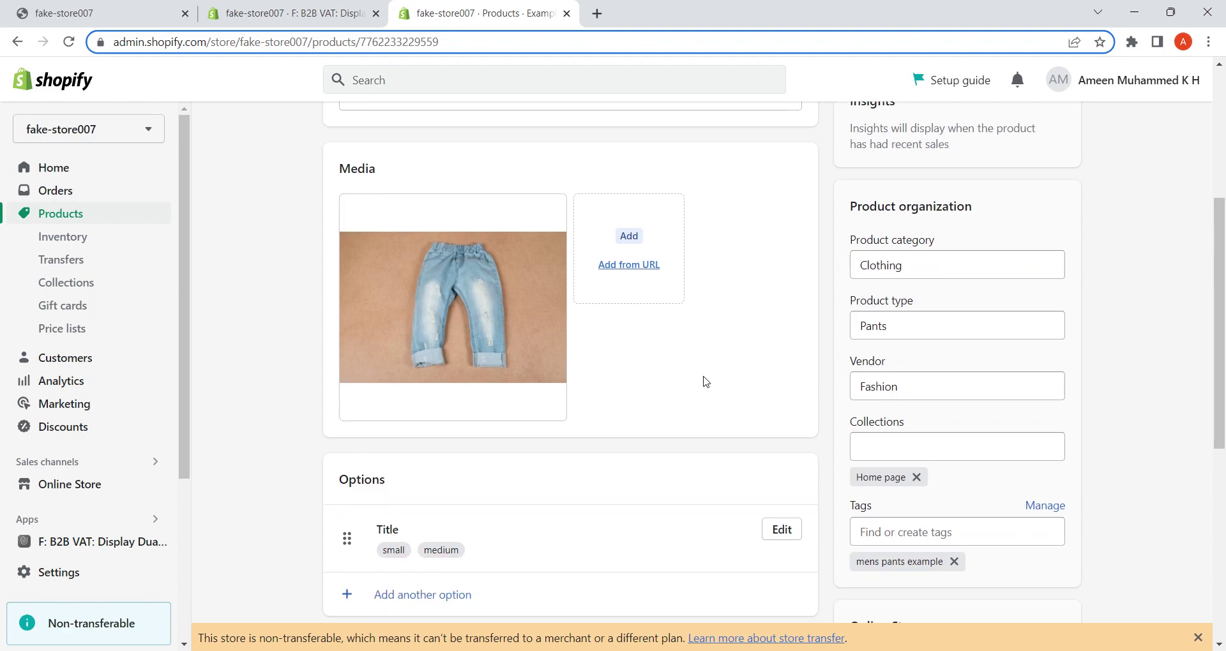
{"action": "scroll", "coordinate": [806, 434], "scroll_direction": "down", "scroll_amount": 1}
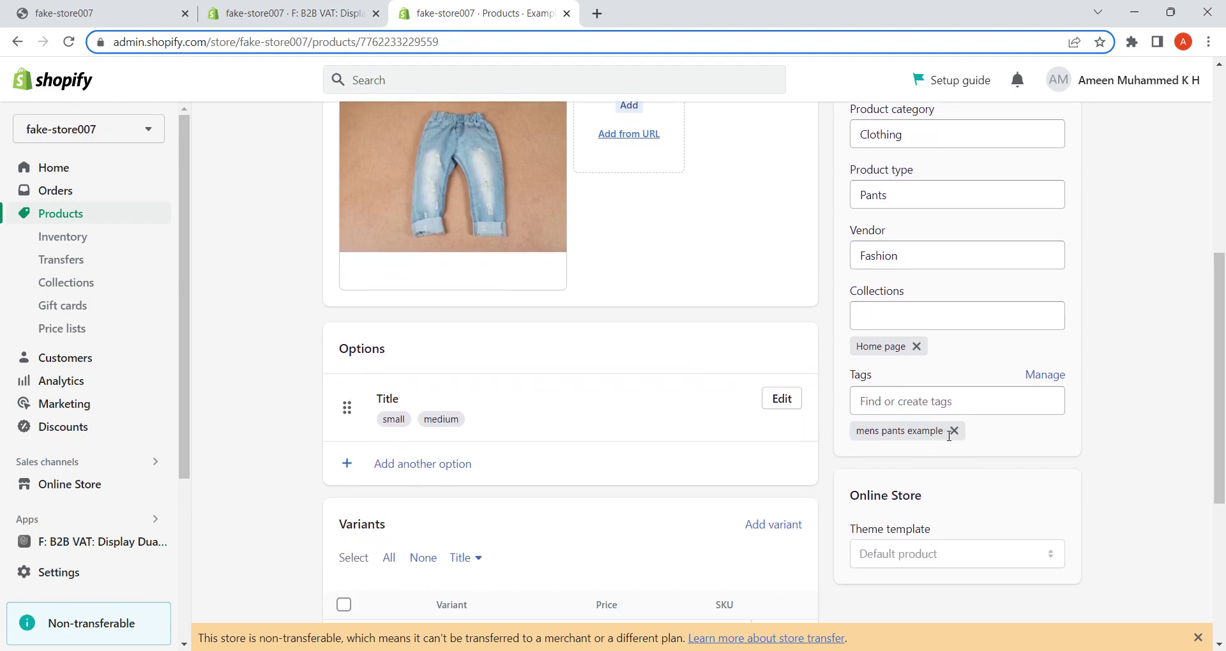
Step: Copy the Example Pants tag "mens pants example" and add it to the new product tag rule card in the app
{"action": "left_click_drag", "start_coordinate": [946, 435], "coordinate": [856, 440]}
{"action": "key", "text": "ctrl+c"}
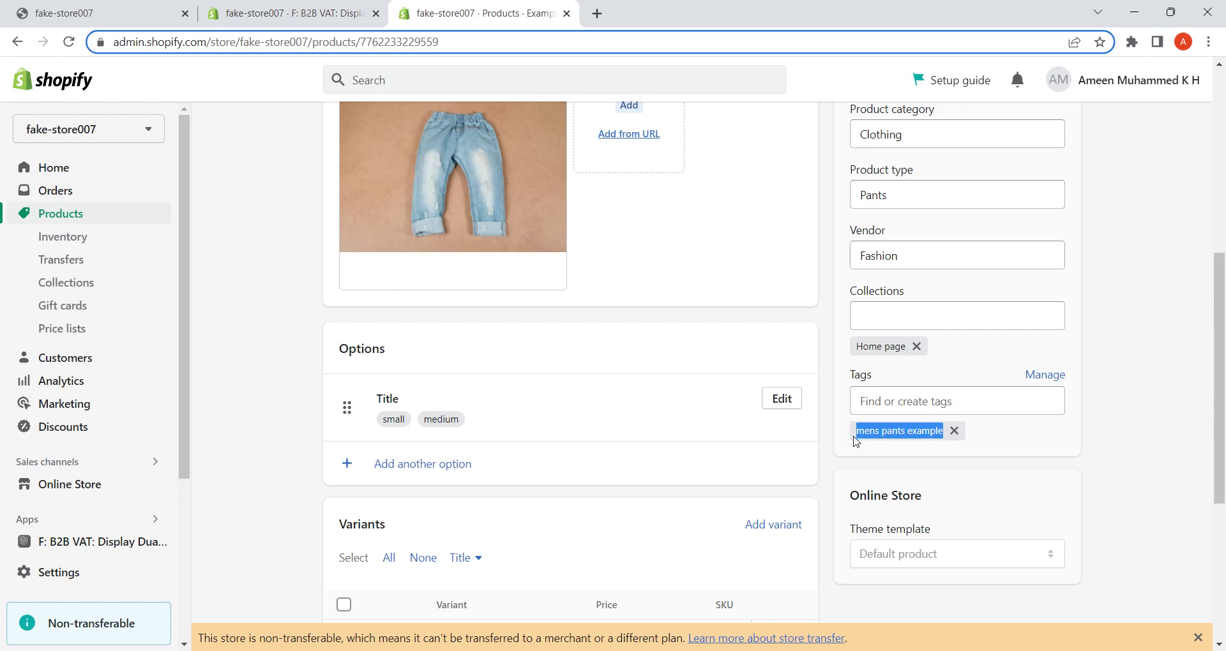
{"action": "left_click", "coordinate": [802, 432]}
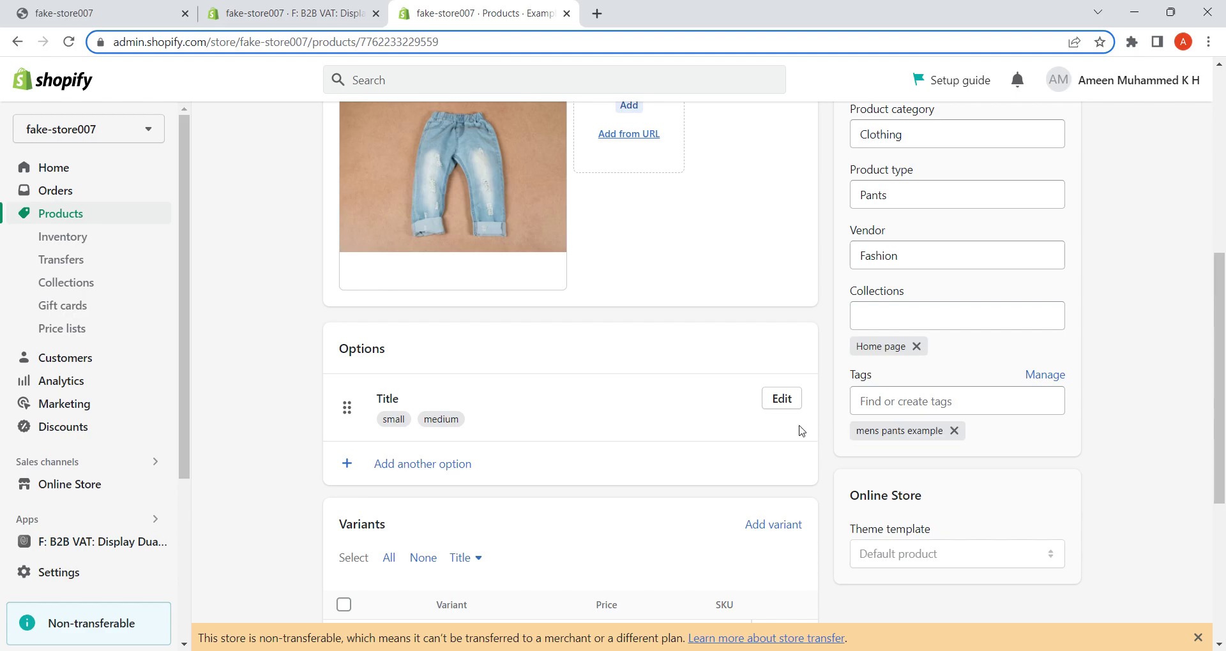
{"action": "scroll", "coordinate": [485, 211], "scroll_direction": "up", "scroll_amount": 3}
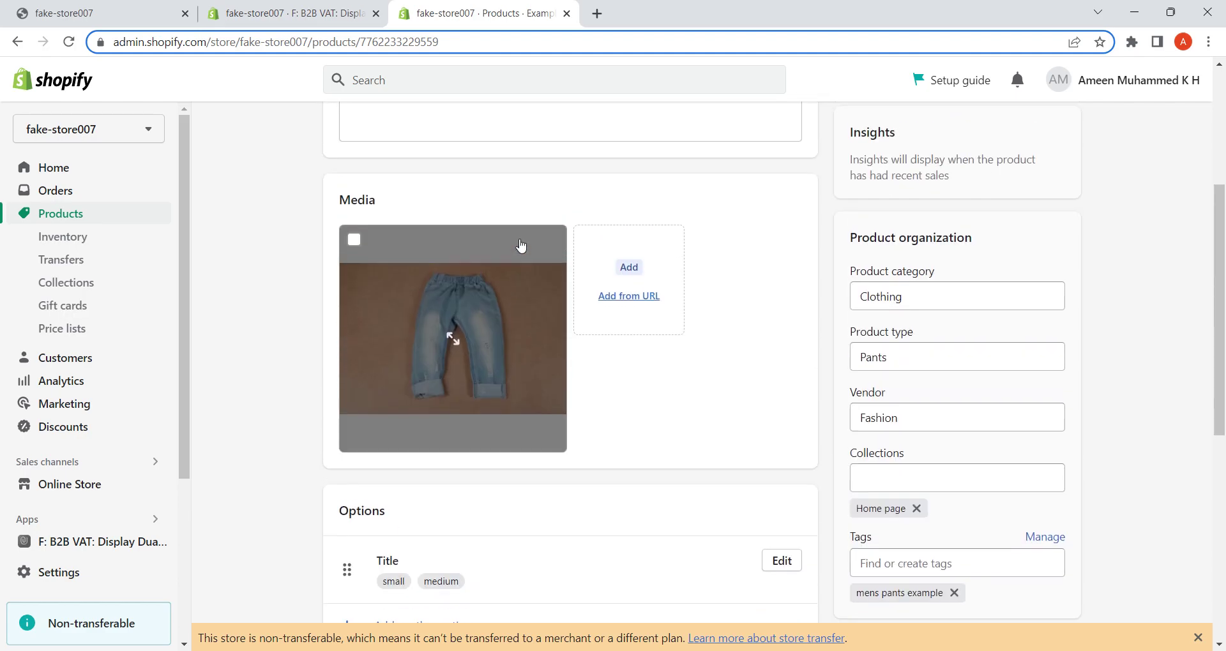
{"action": "left_click", "coordinate": [242, 6]}
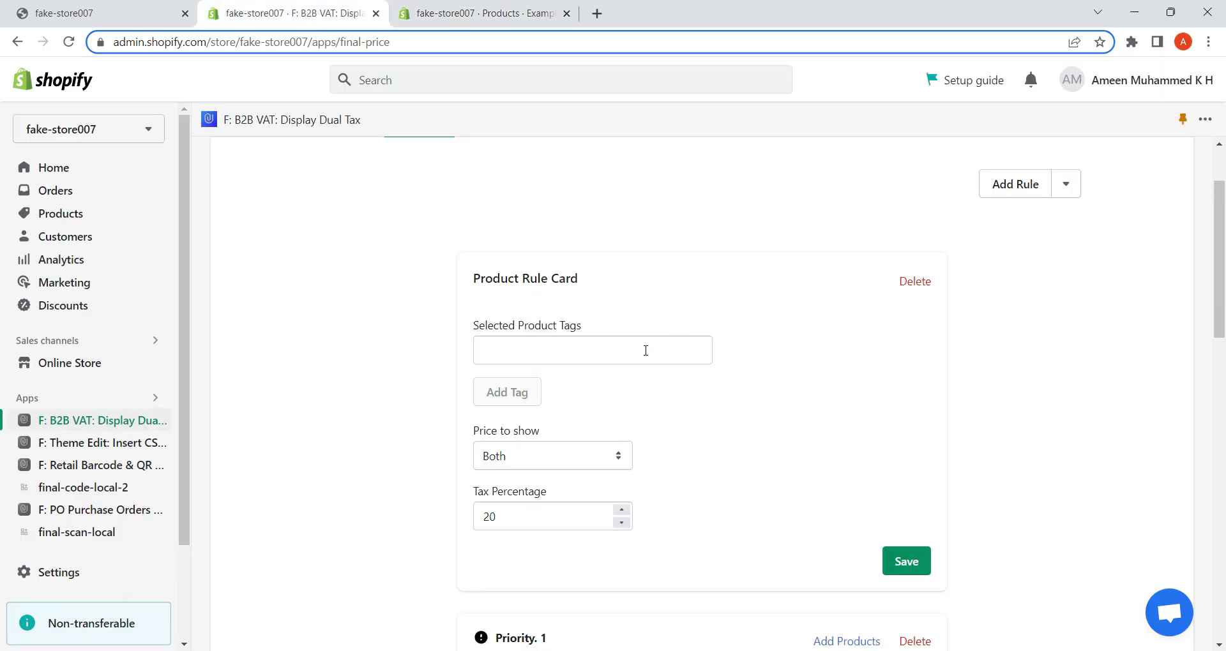
{"action": "left_click", "coordinate": [620, 358]}
{"action": "key", "text": "ctrl+v"}
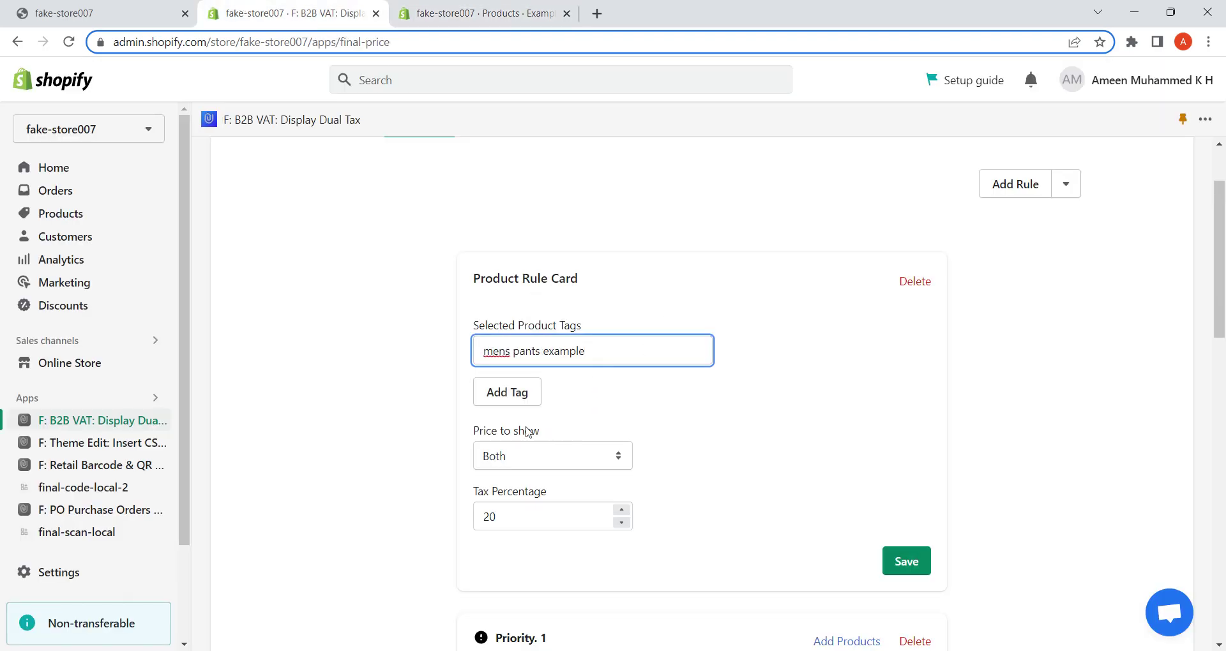
{"action": "left_click", "coordinate": [512, 394]}
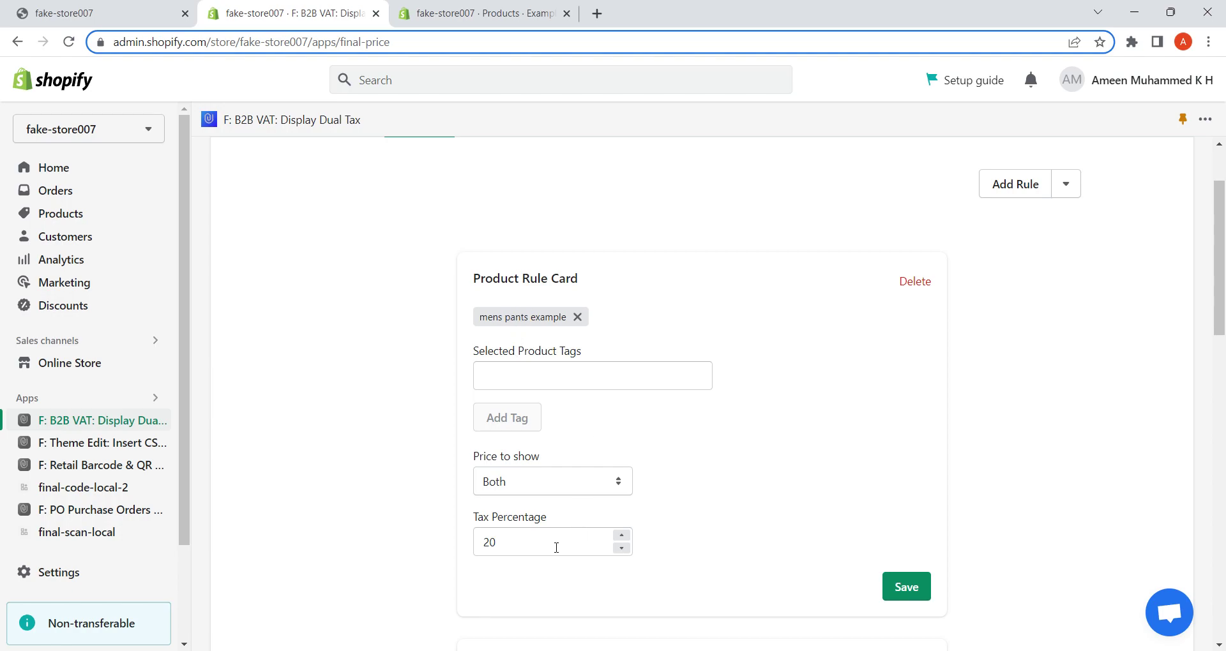
Step: Set the mens pants example tag rule to show the Tax Include price with a tax percentage of 50, and save it
{"action": "left_click", "coordinate": [565, 480]}
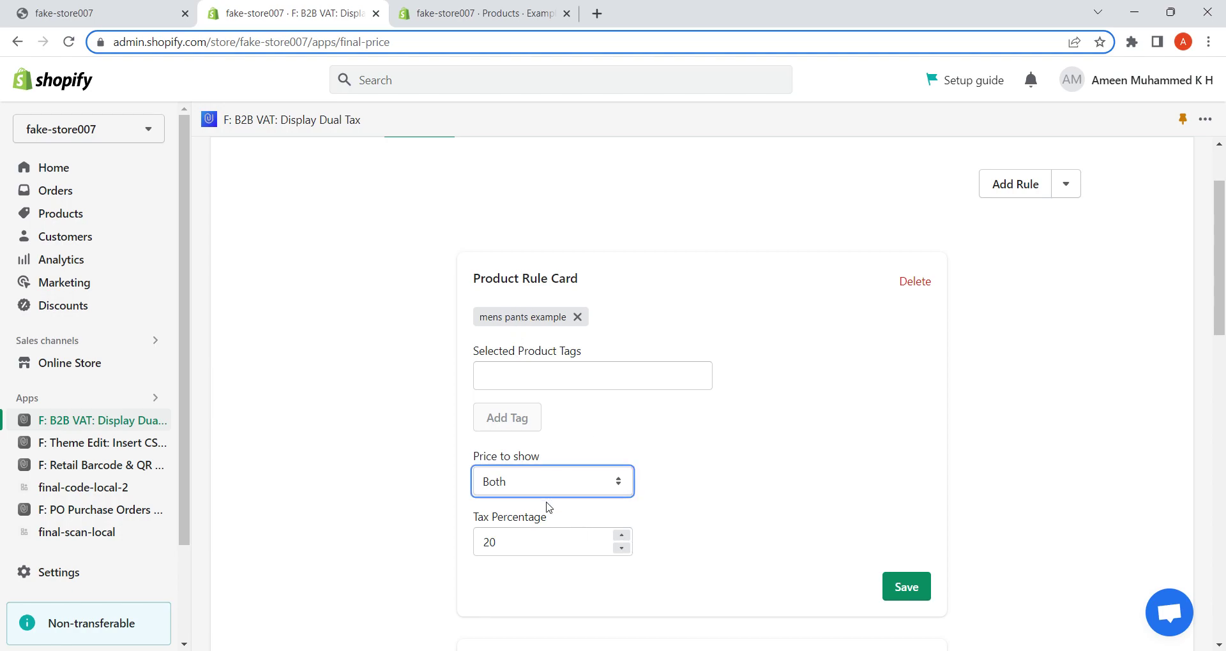
{"action": "left_click", "coordinate": [538, 523]}
{"action": "left_click", "coordinate": [519, 542]}
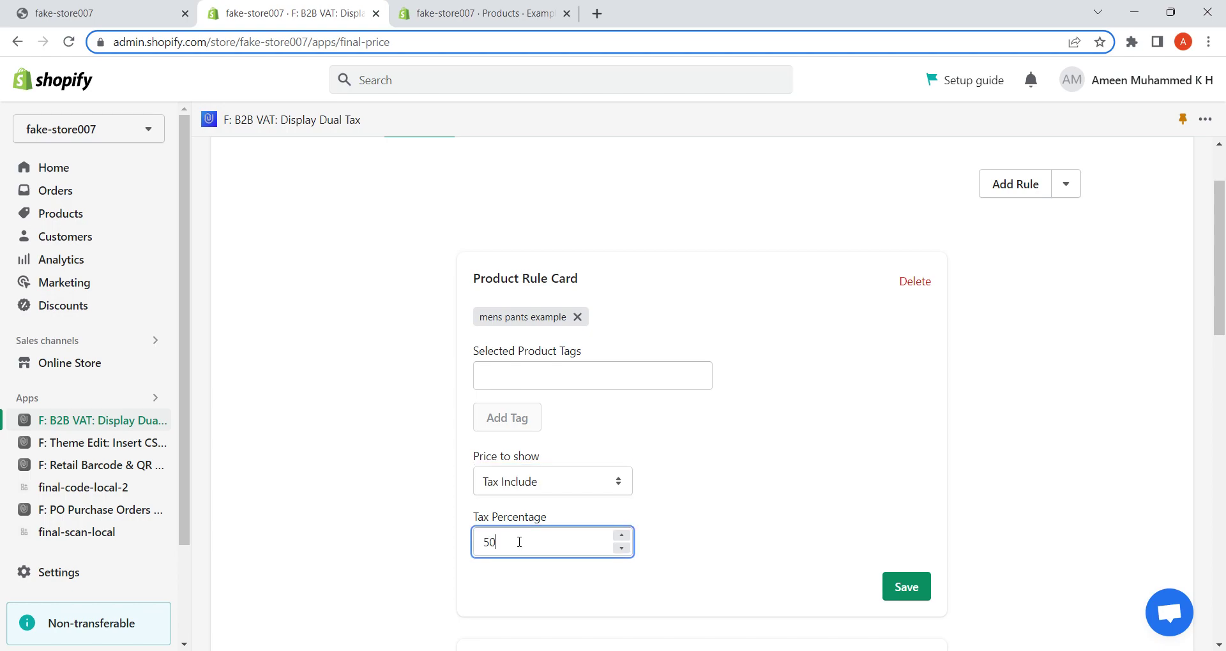
{"action": "left_click", "coordinate": [904, 586]}
{"action": "scroll", "coordinate": [670, 408], "scroll_direction": "down", "scroll_amount": 10}
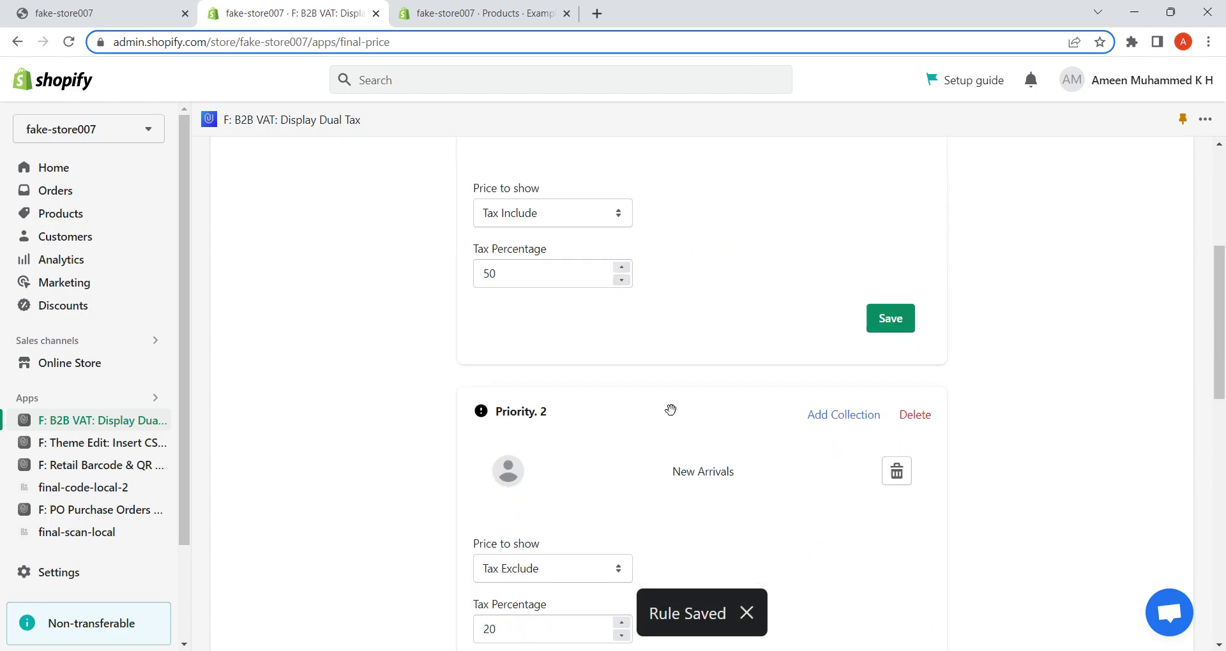
{"action": "scroll", "coordinate": [569, 334], "scroll_direction": "up", "scroll_amount": 2}
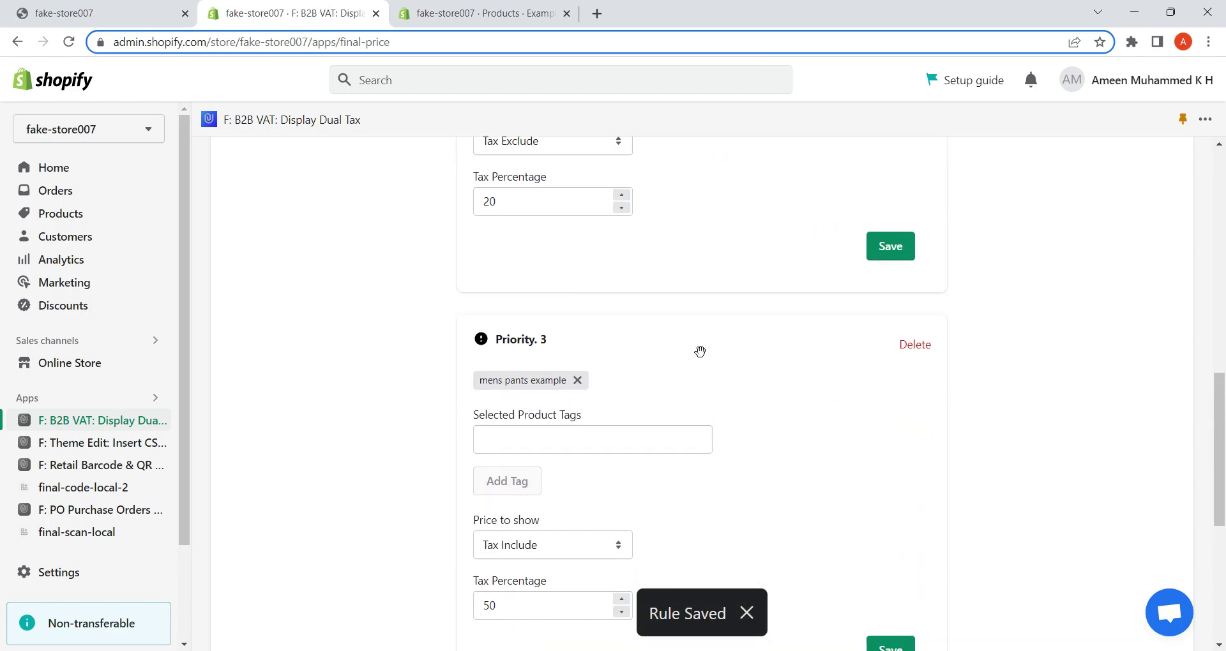
Step: Reload the storefront home page and check the Example Pants price under Featured products
{"action": "left_click", "coordinate": [69, 5]}
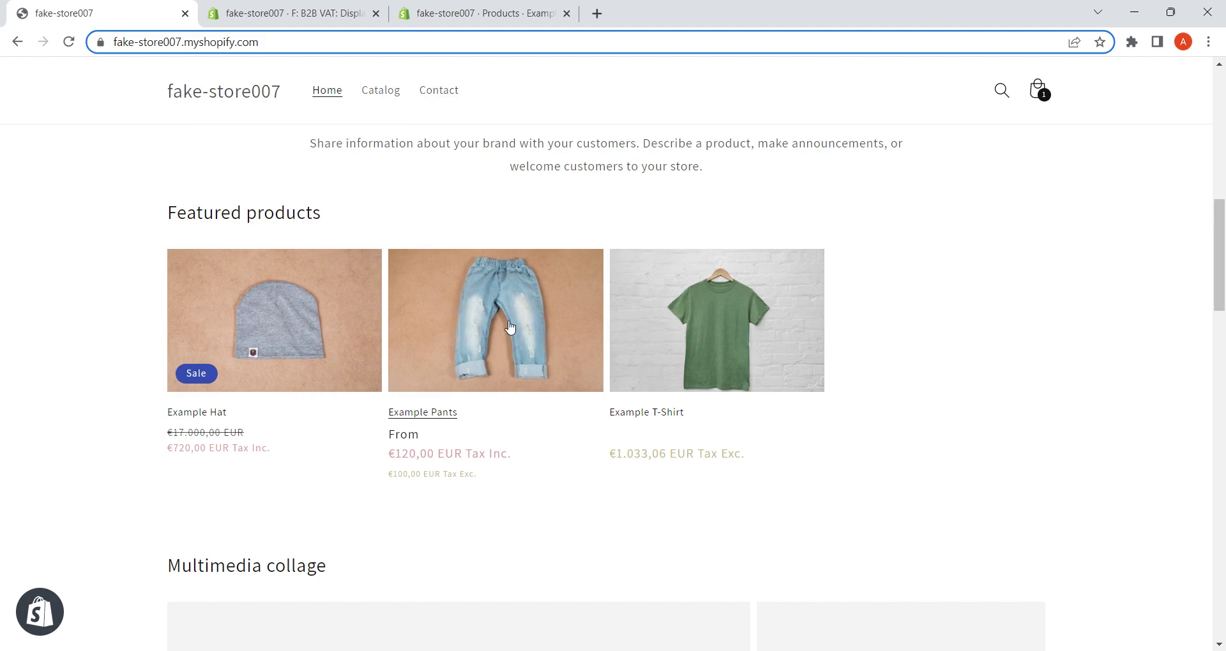
{"action": "key", "text": "F5"}
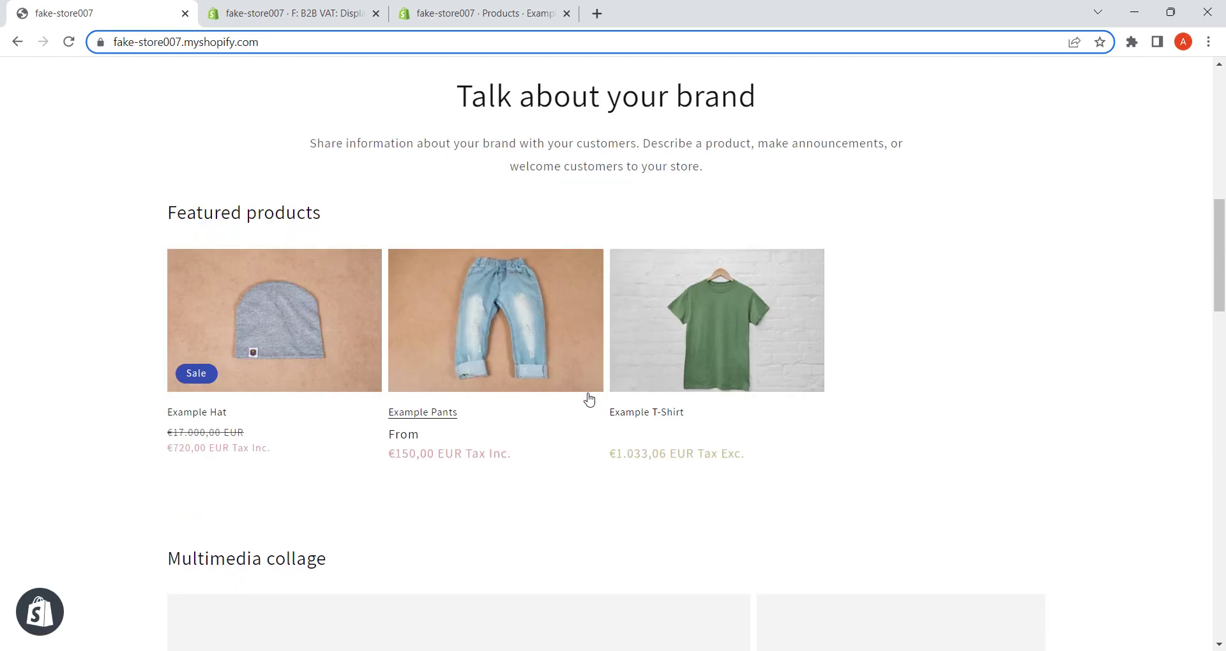
Step: Return to the app's tax rules and add a rule card for products from selected vendors
{"action": "left_click", "coordinate": [305, 5]}
{"action": "left_click", "coordinate": [458, 9]}
{"action": "left_click", "coordinate": [349, 5]}
{"action": "scroll", "coordinate": [802, 197], "scroll_direction": "up", "scroll_amount": 10}
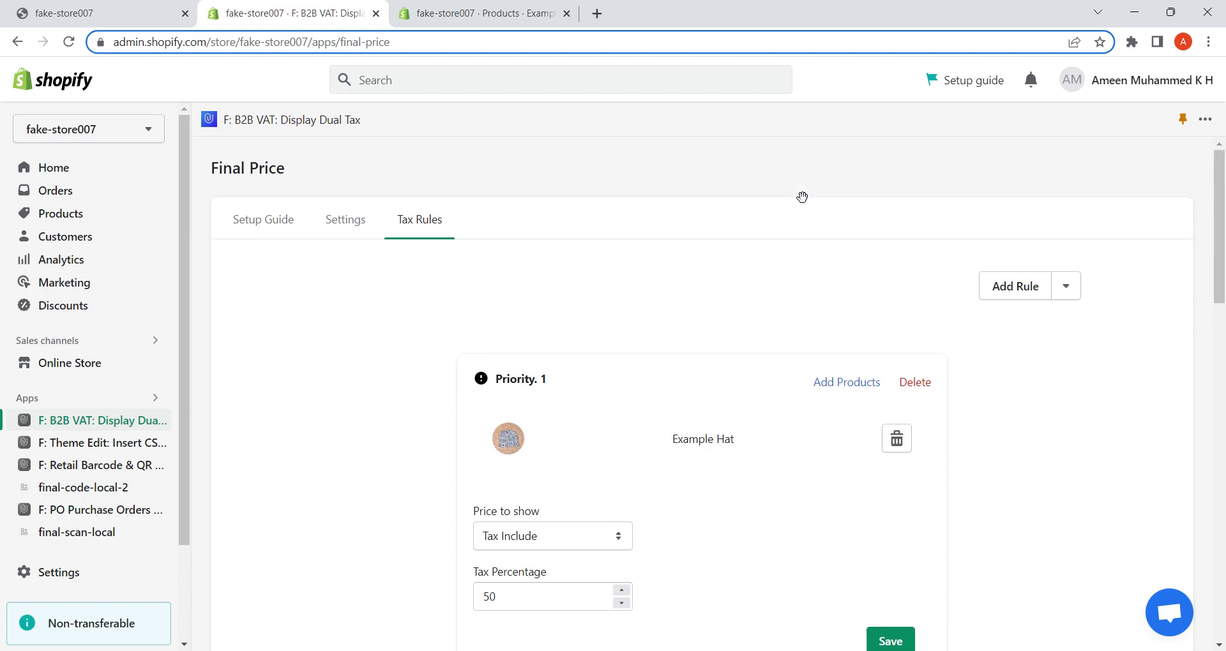
{"action": "left_click", "coordinate": [1076, 295]}
{"action": "scroll", "coordinate": [942, 405], "scroll_direction": "down", "scroll_amount": 1}
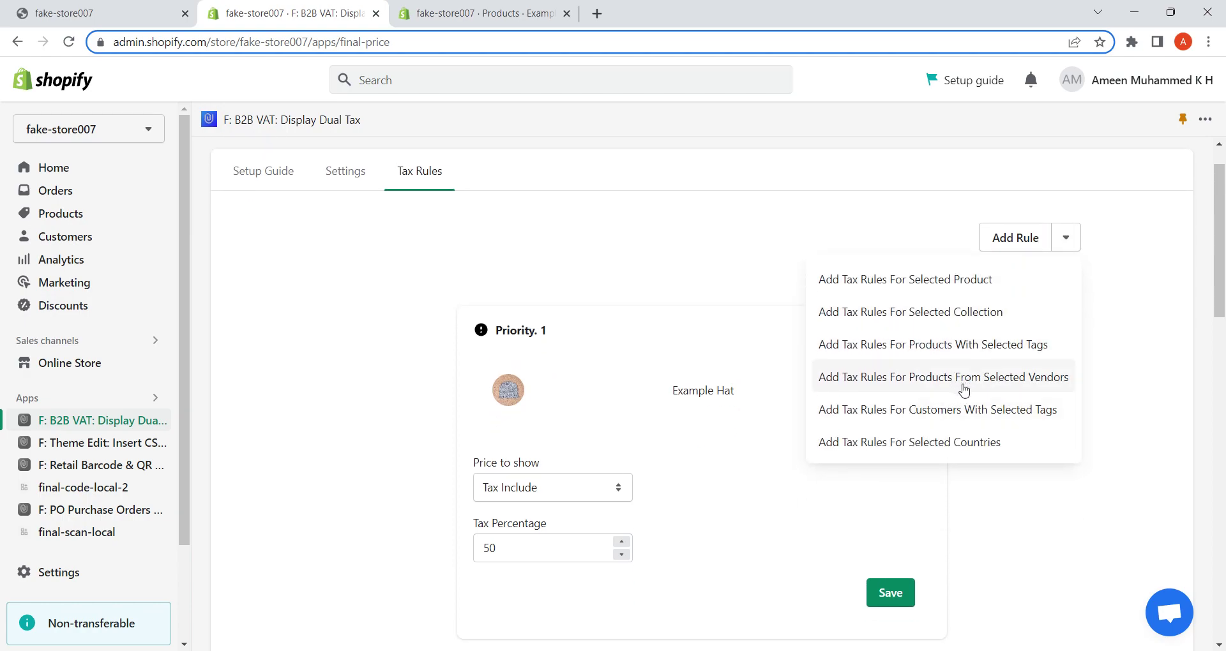
{"action": "left_click", "coordinate": [965, 390]}
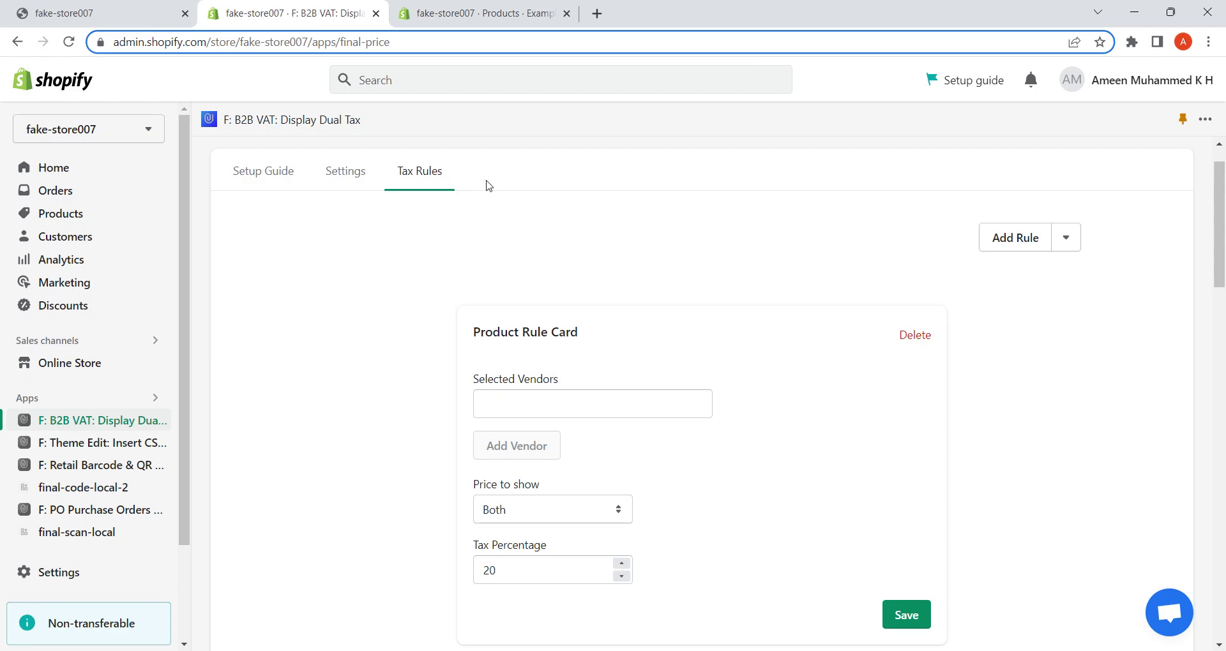
Step: In the other Shopify admin tab, copy the vendor name from the Example Pants product organization details
{"action": "left_click", "coordinate": [488, 9]}
{"action": "scroll", "coordinate": [562, 295], "scroll_direction": "down", "scroll_amount": 3}
{"action": "scroll", "coordinate": [562, 295], "scroll_direction": "down", "scroll_amount": 3}
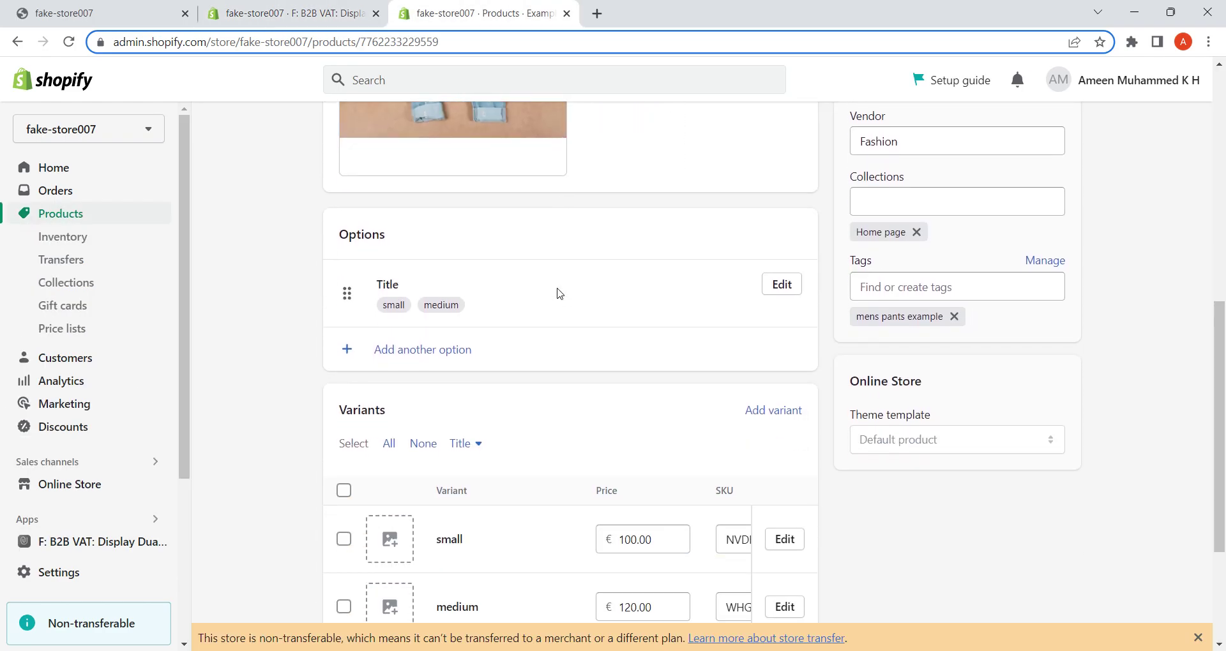
{"action": "scroll", "coordinate": [554, 416], "scroll_direction": "up", "scroll_amount": 7}
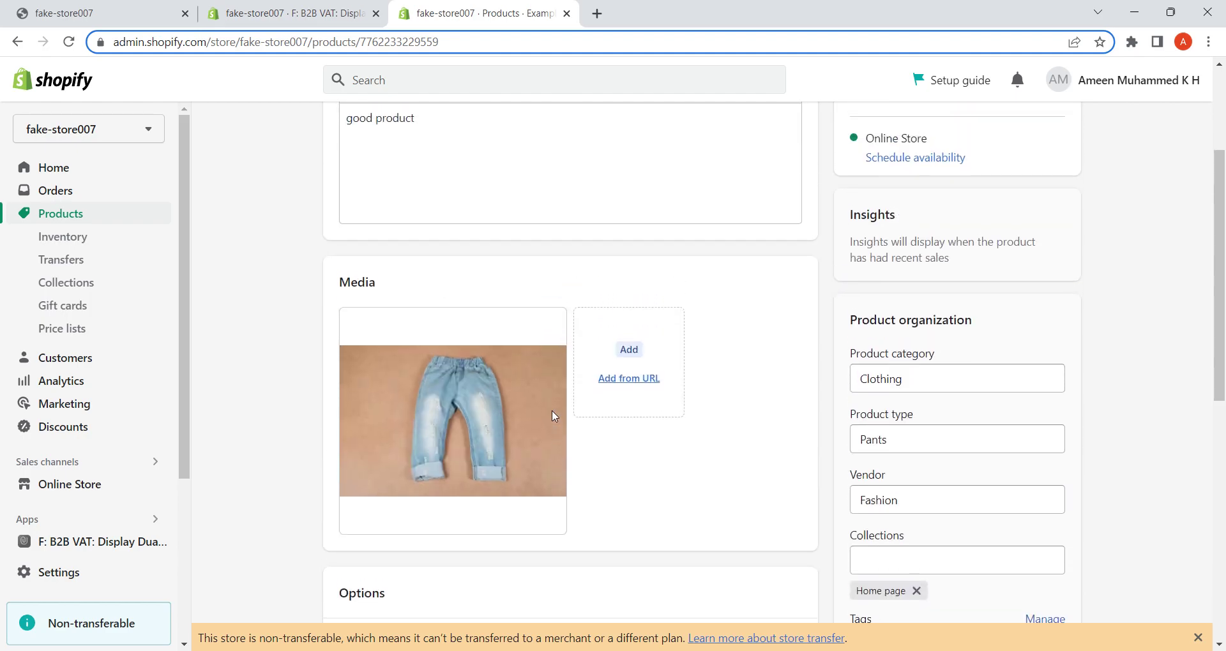
{"action": "scroll", "coordinate": [957, 407], "scroll_direction": "down", "scroll_amount": 5}
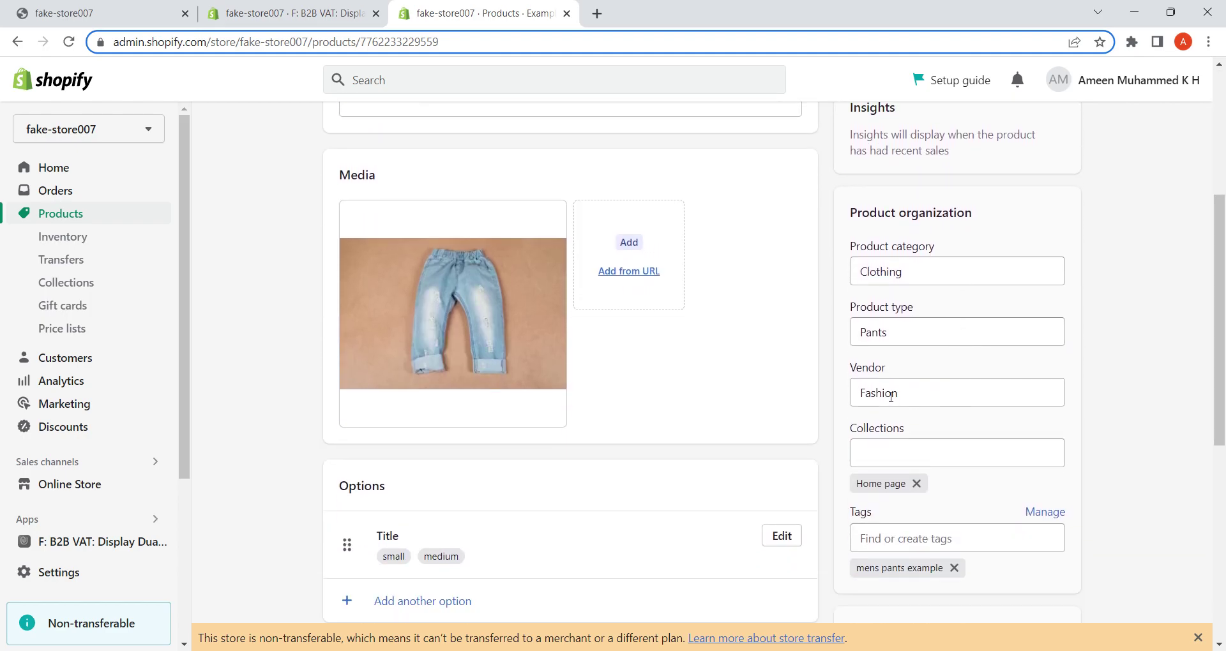
{"action": "double_click", "coordinate": [893, 394]}
{"action": "key", "text": "ctrl+c"}
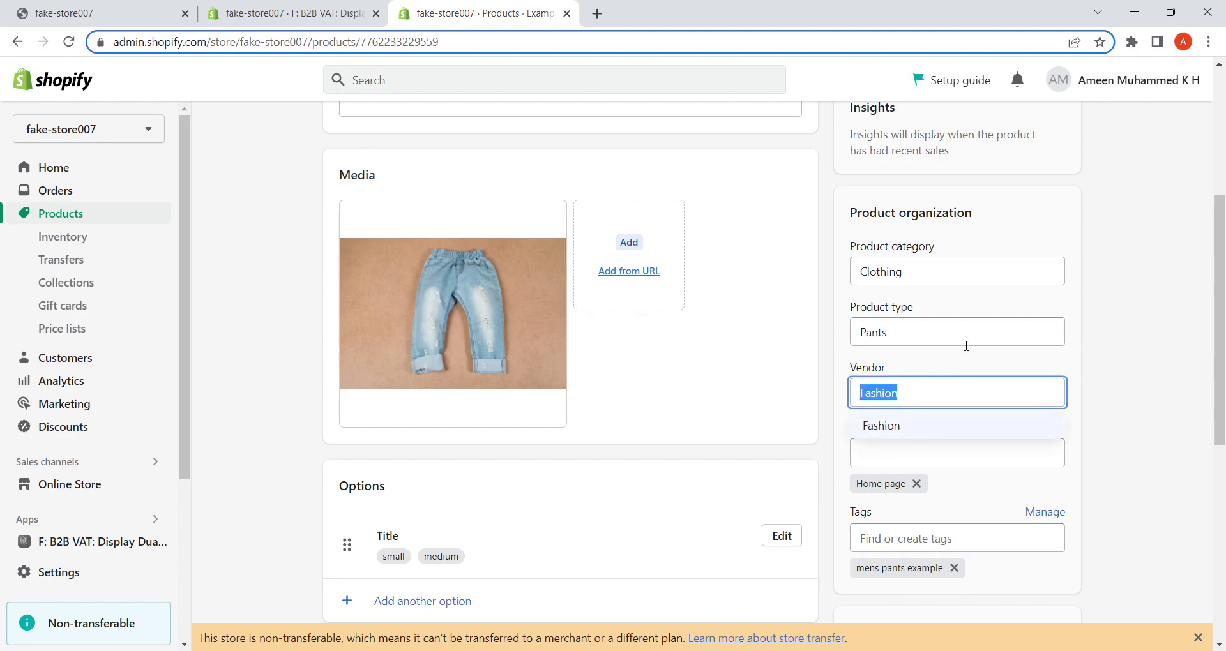
{"action": "left_click", "coordinate": [941, 364]}
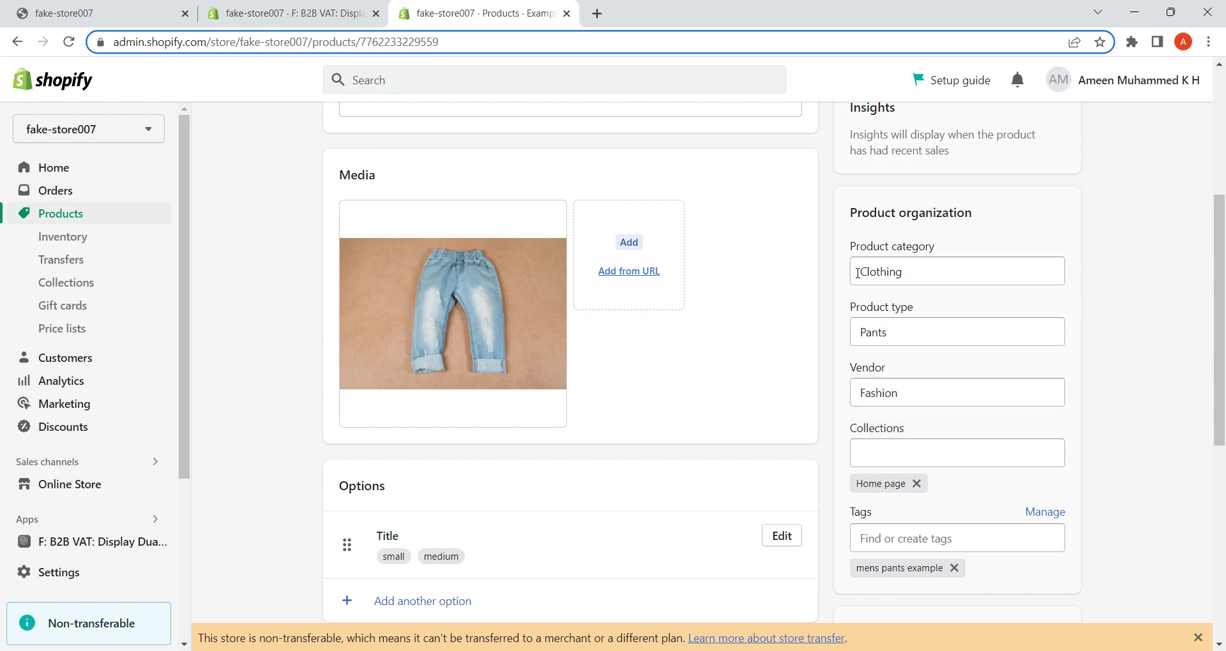
Step: Add Fashion as the selected vendor on the new vendor rule card in the app
{"action": "left_click", "coordinate": [297, 10]}
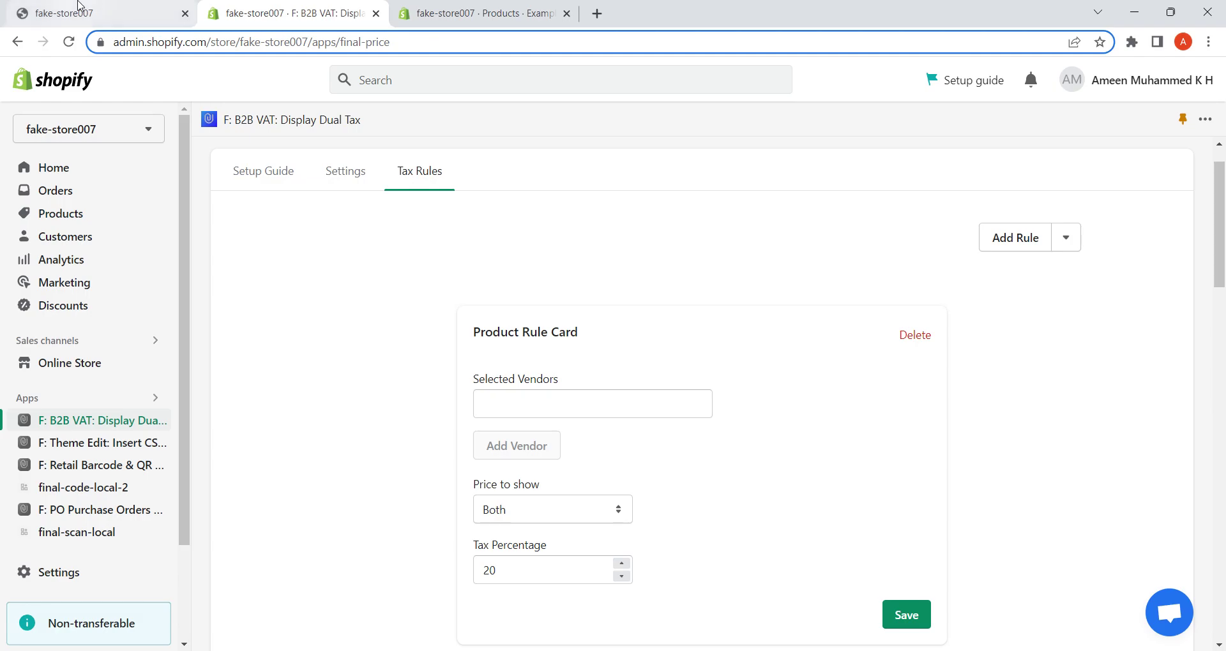
{"action": "left_click", "coordinate": [80, 7]}
{"action": "left_click", "coordinate": [261, 11]}
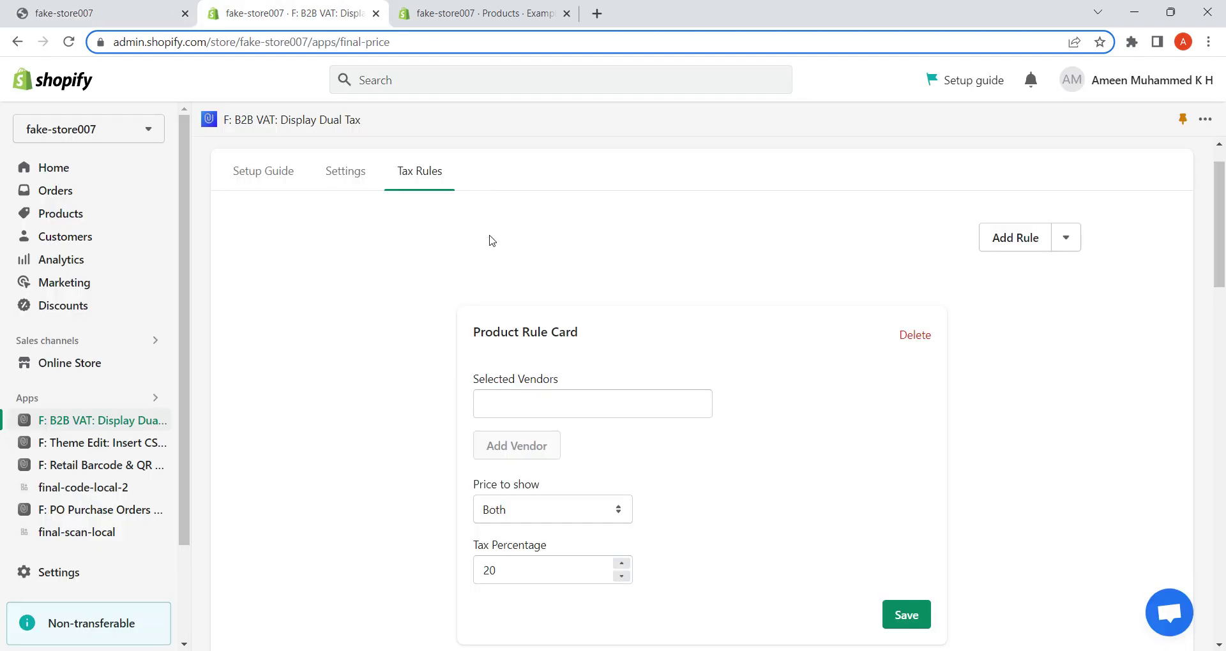
{"action": "scroll", "coordinate": [551, 287], "scroll_direction": "down", "scroll_amount": 1}
{"action": "left_click", "coordinate": [529, 332]}
{"action": "key", "text": "ctrl+v"}
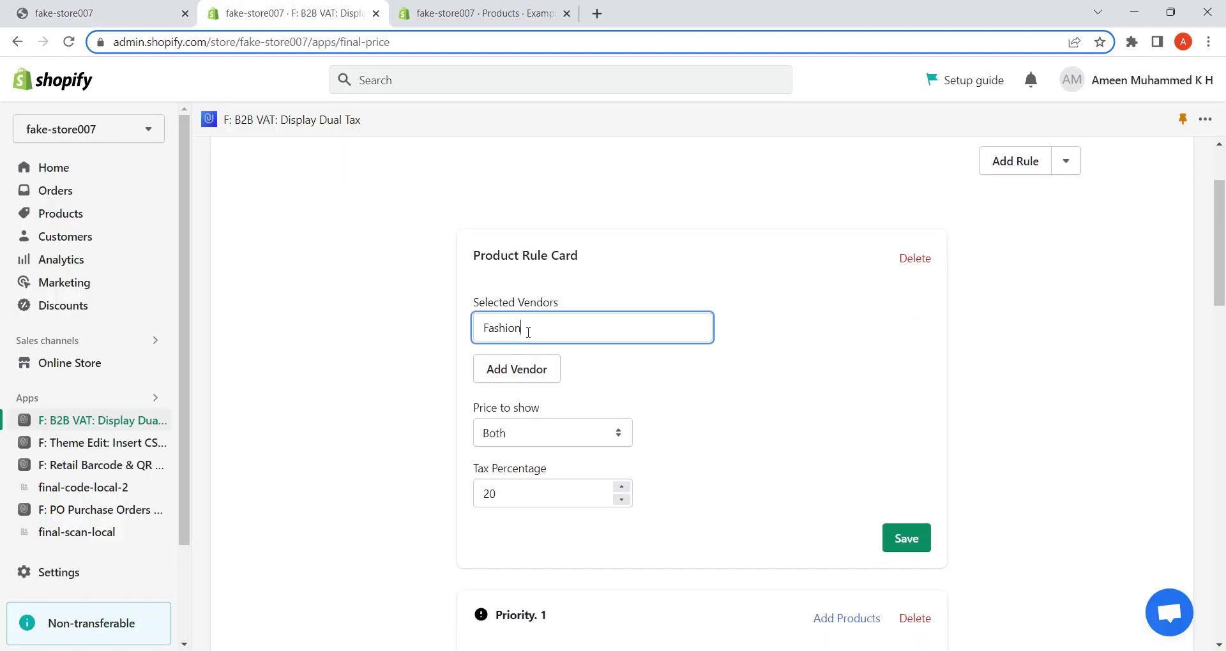
{"action": "left_click", "coordinate": [533, 377]}
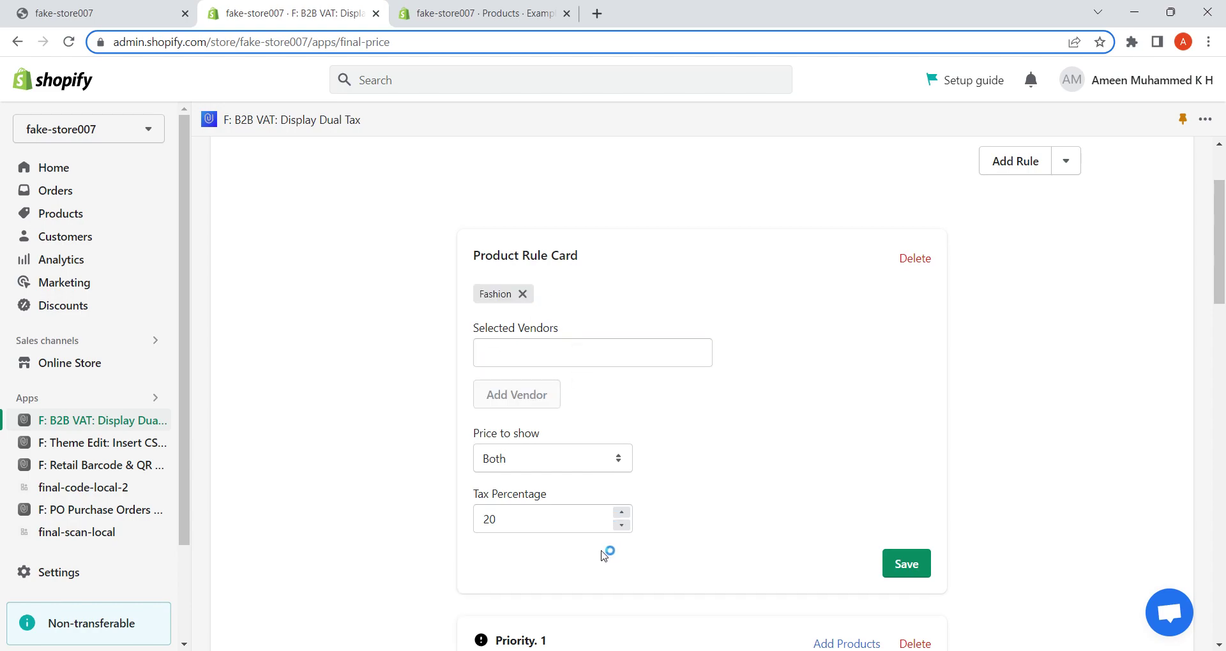
Step: Set the Fashion vendor rule to show the Tax Exclude price and save the rule
{"action": "left_click", "coordinate": [588, 460]}
{"action": "left_click", "coordinate": [548, 513]}
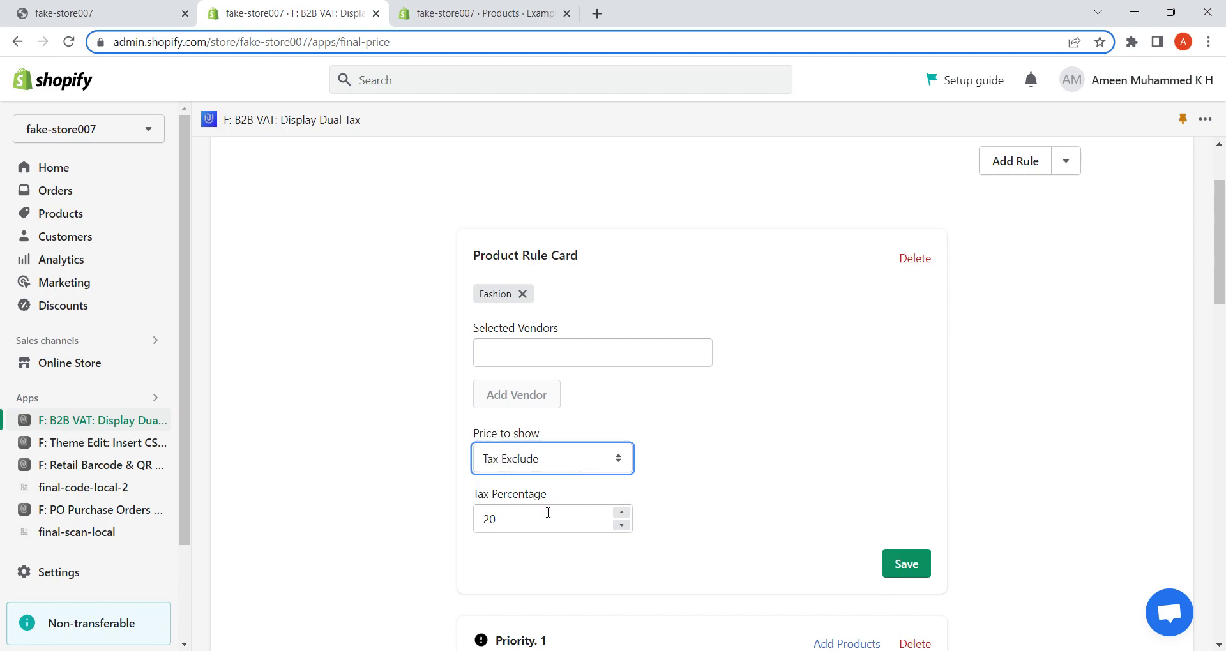
{"action": "left_click", "coordinate": [906, 575]}
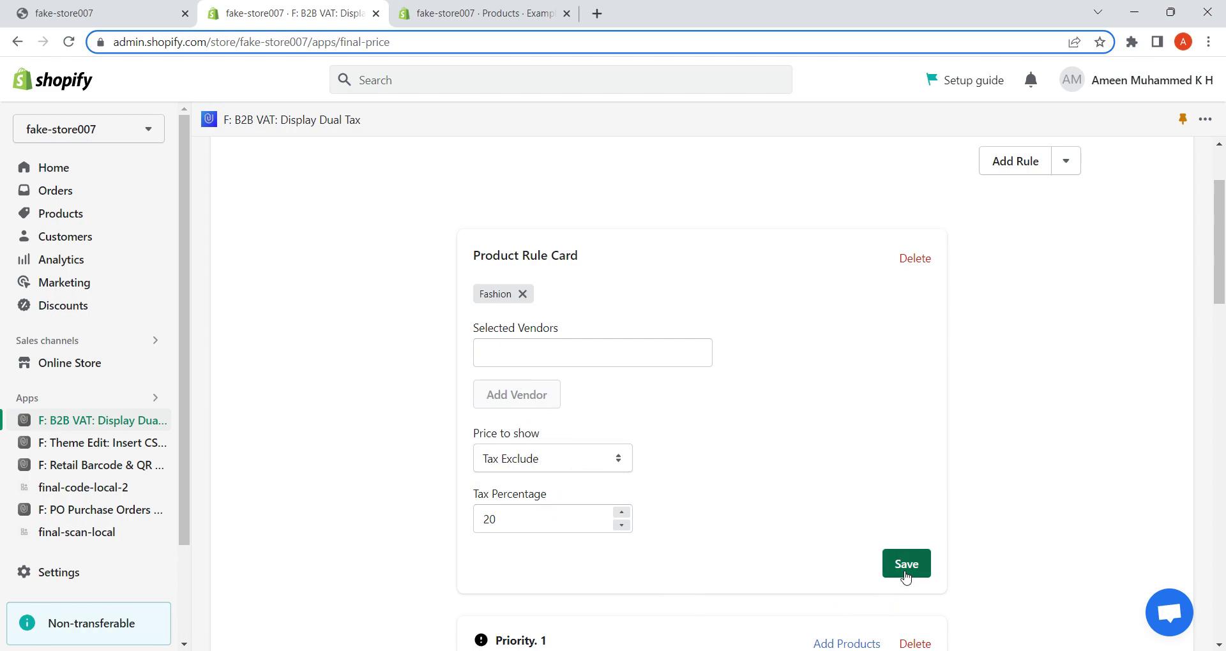
{"action": "scroll", "coordinate": [708, 530], "scroll_direction": "down", "scroll_amount": 5}
{"action": "scroll", "coordinate": [708, 529], "scroll_direction": "down", "scroll_amount": 6}
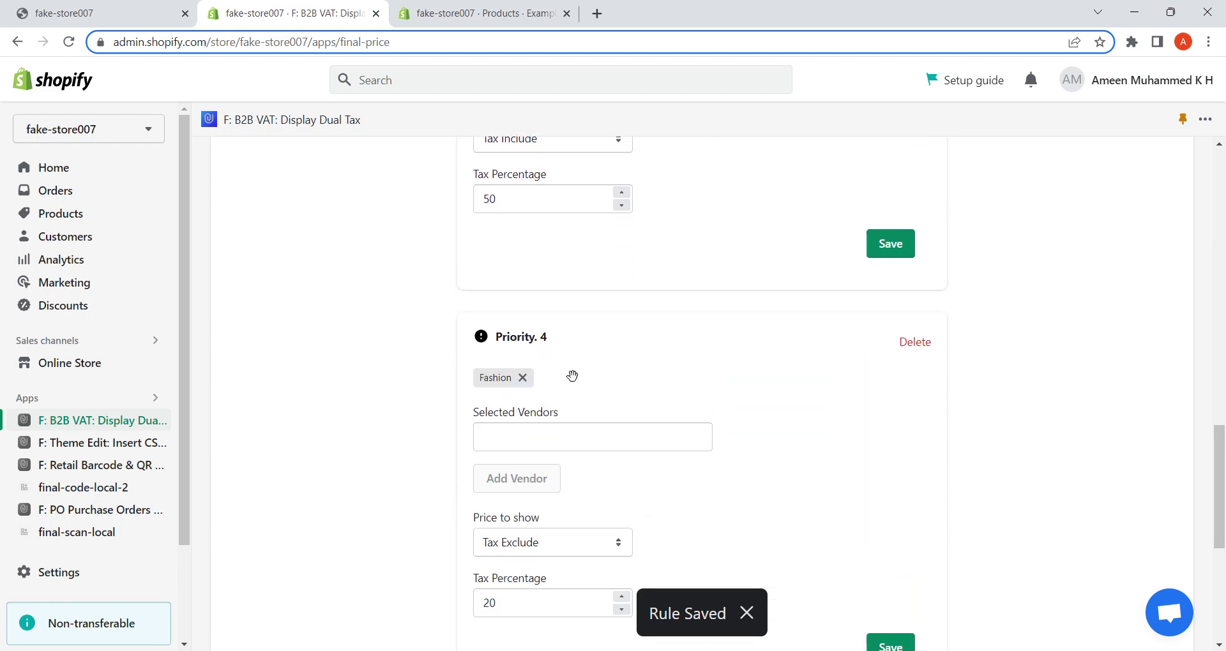
Step: Move the Fashion vendor rule up to priority 3, above the mens pants example tag rule
{"action": "left_click", "coordinate": [113, 12]}
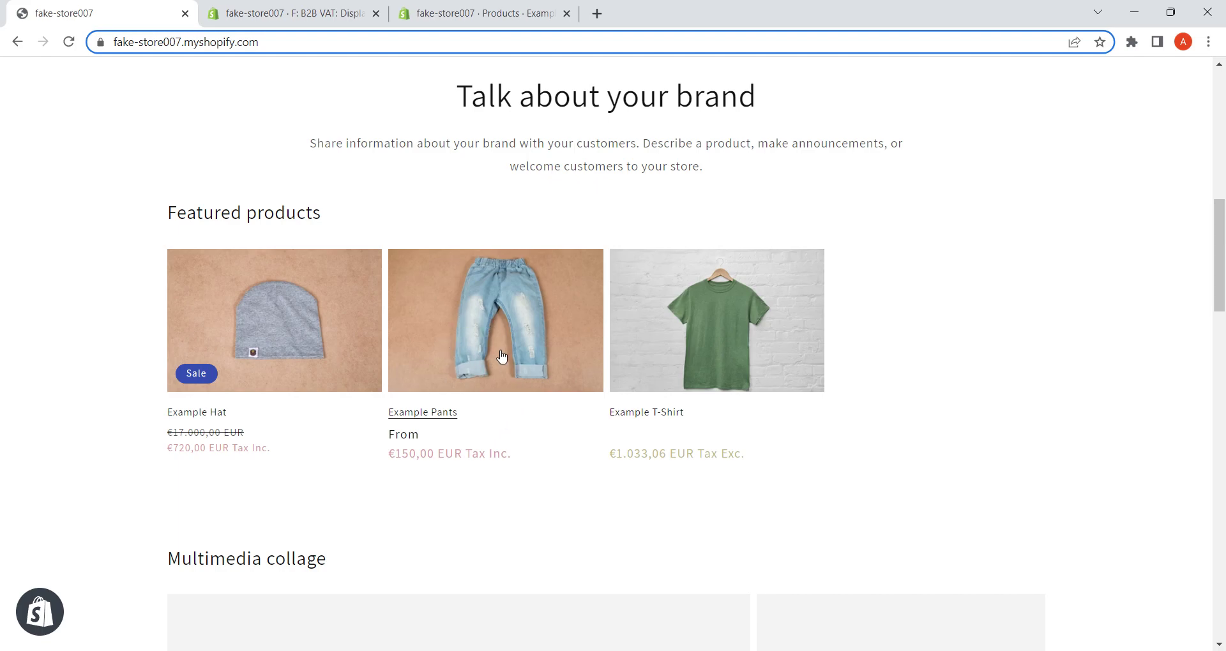
{"action": "left_click", "coordinate": [311, 6]}
{"action": "scroll", "coordinate": [651, 420], "scroll_direction": "down", "scroll_amount": 1}
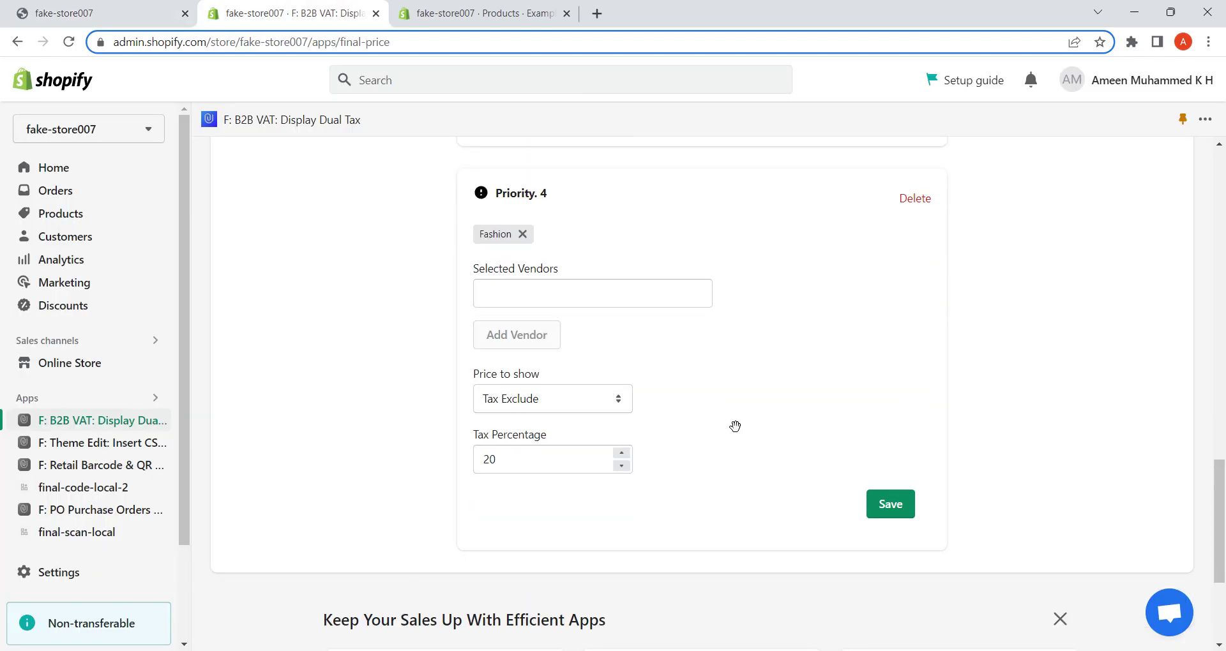
{"action": "scroll", "coordinate": [725, 268], "scroll_direction": "down", "scroll_amount": 3}
{"action": "scroll", "coordinate": [709, 411], "scroll_direction": "up", "scroll_amount": 5}
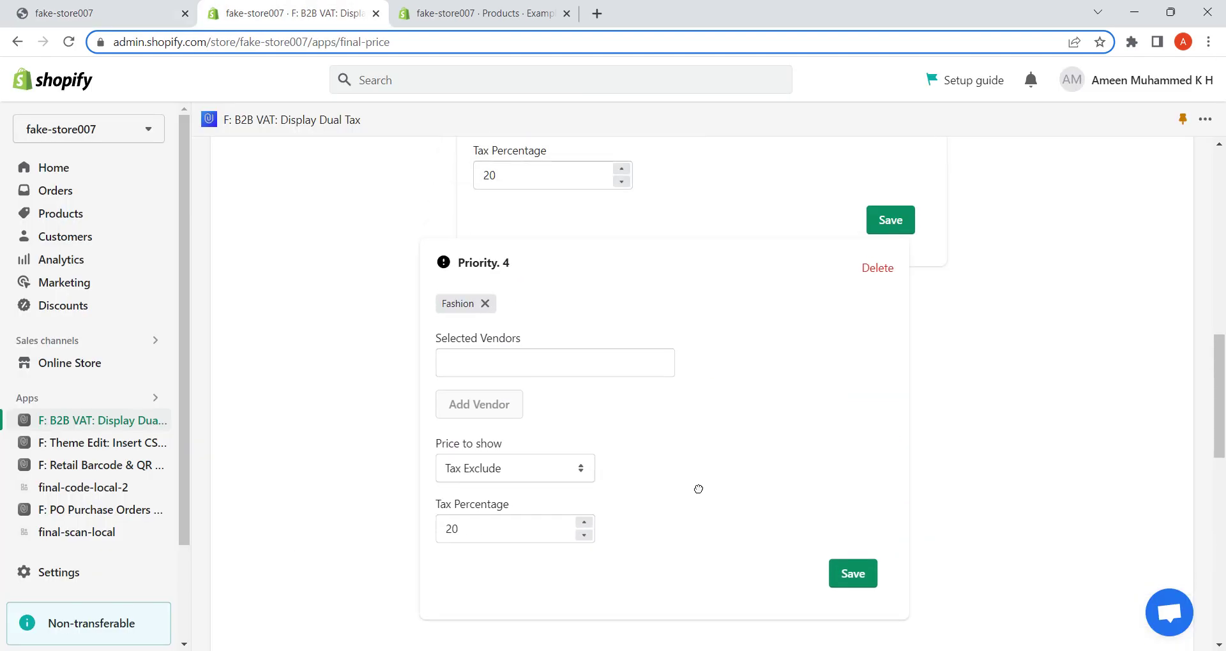
{"action": "scroll", "coordinate": [917, 309], "scroll_direction": "down", "scroll_amount": 5}
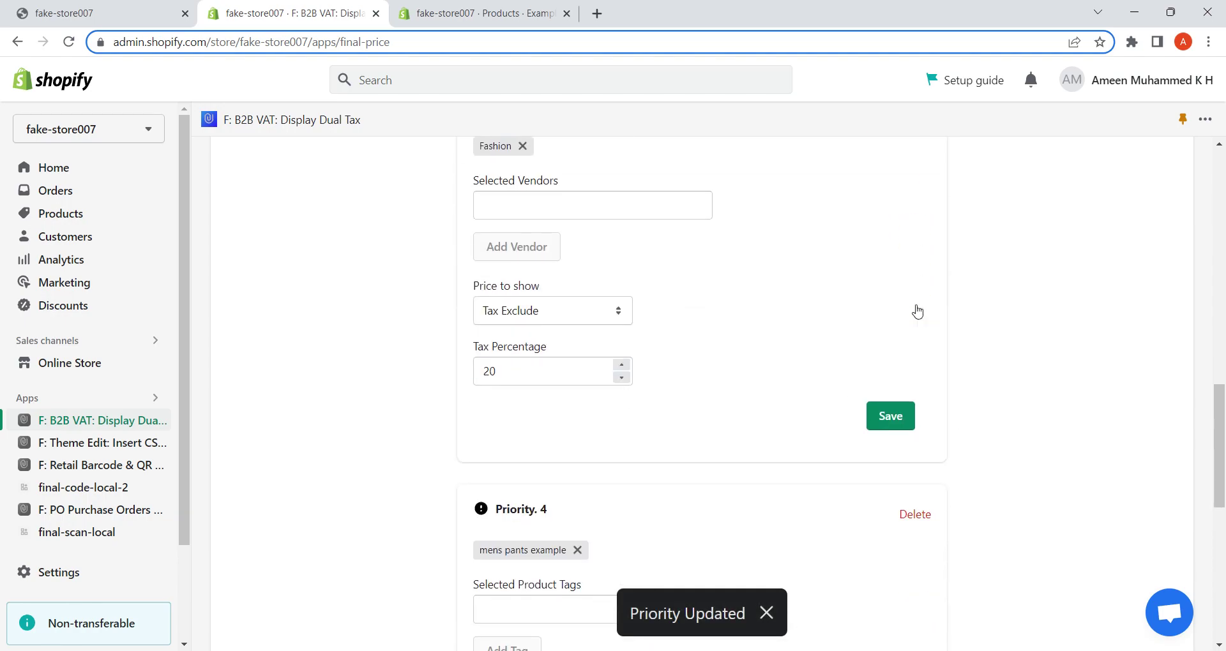
{"action": "scroll", "coordinate": [639, 411], "scroll_direction": "up", "scroll_amount": 3}
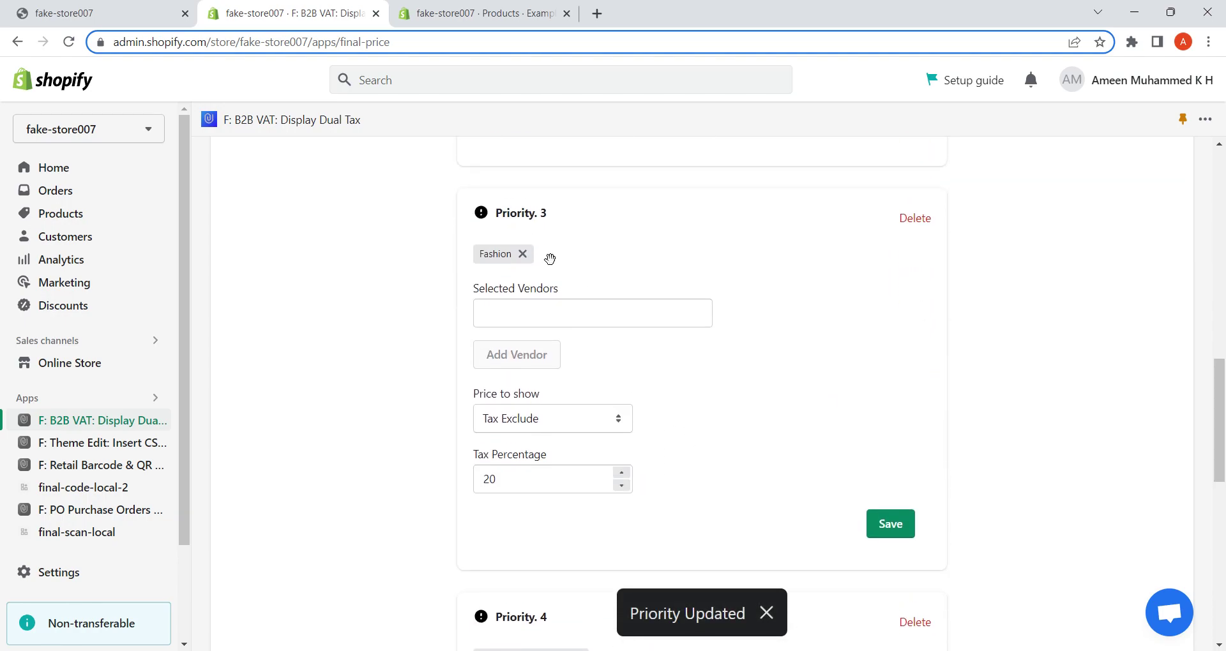
Step: Refresh the storefront home page and check how the reordered rules affect the Example Pants price
{"action": "left_click", "coordinate": [120, 9]}
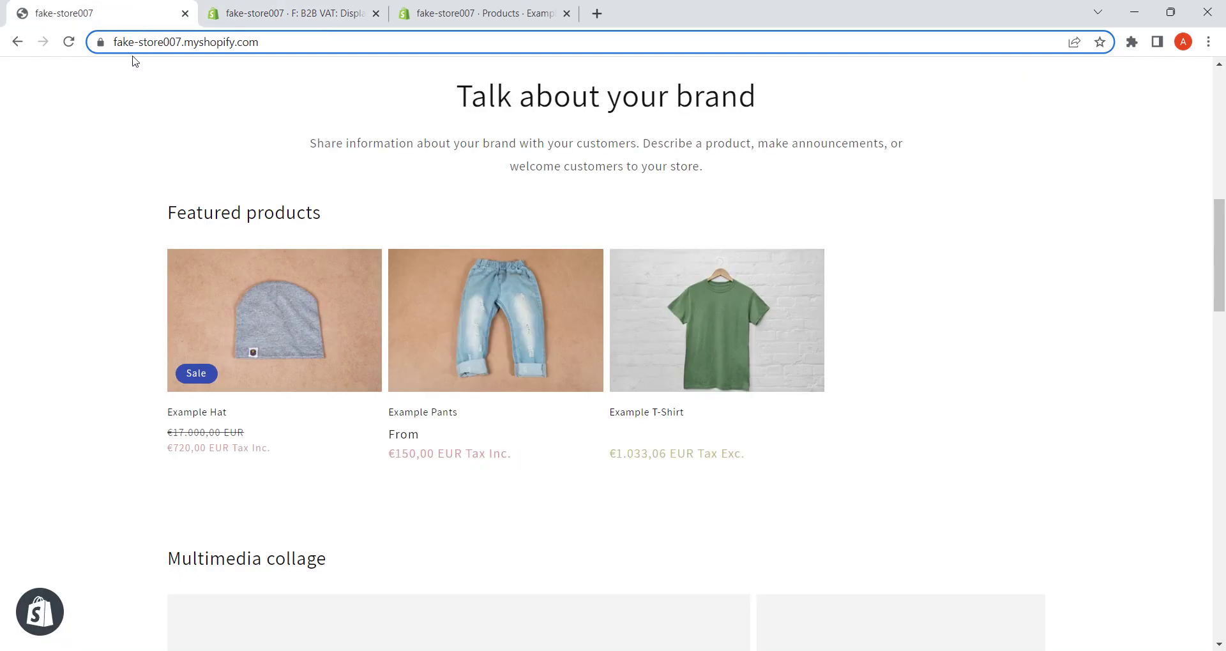
{"action": "left_click", "coordinate": [70, 44]}
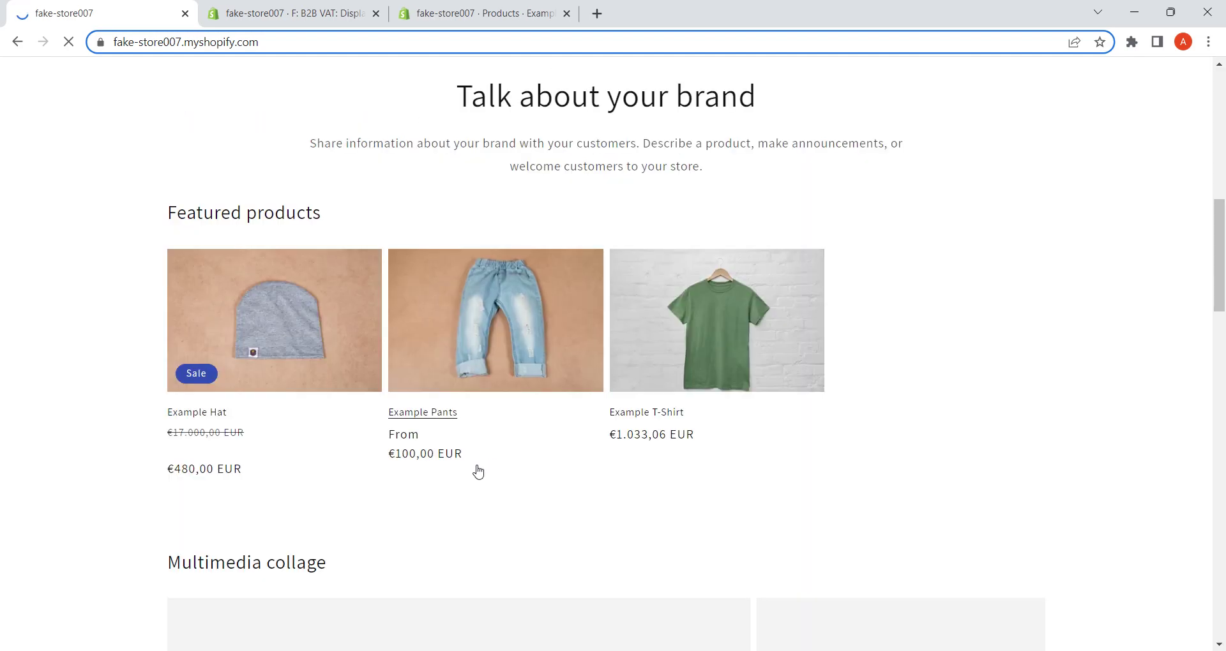
{"action": "scroll", "coordinate": [457, 460], "scroll_direction": "down", "scroll_amount": 1}
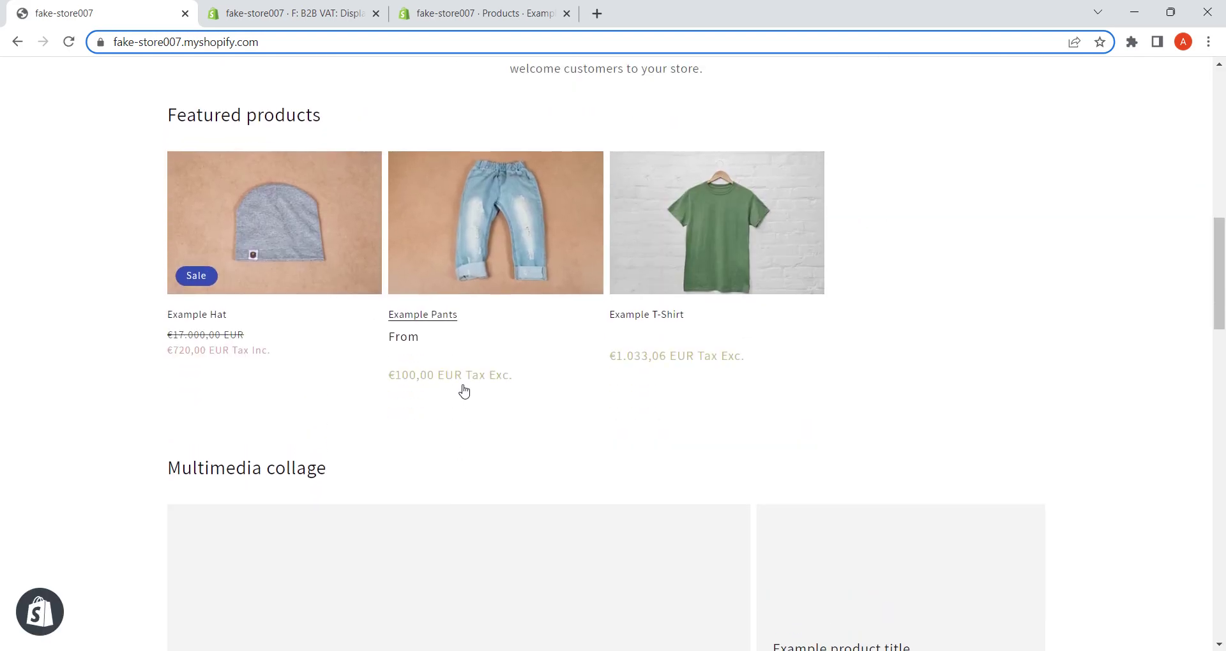
{"action": "scroll", "coordinate": [501, 251], "scroll_direction": "up", "scroll_amount": 3}
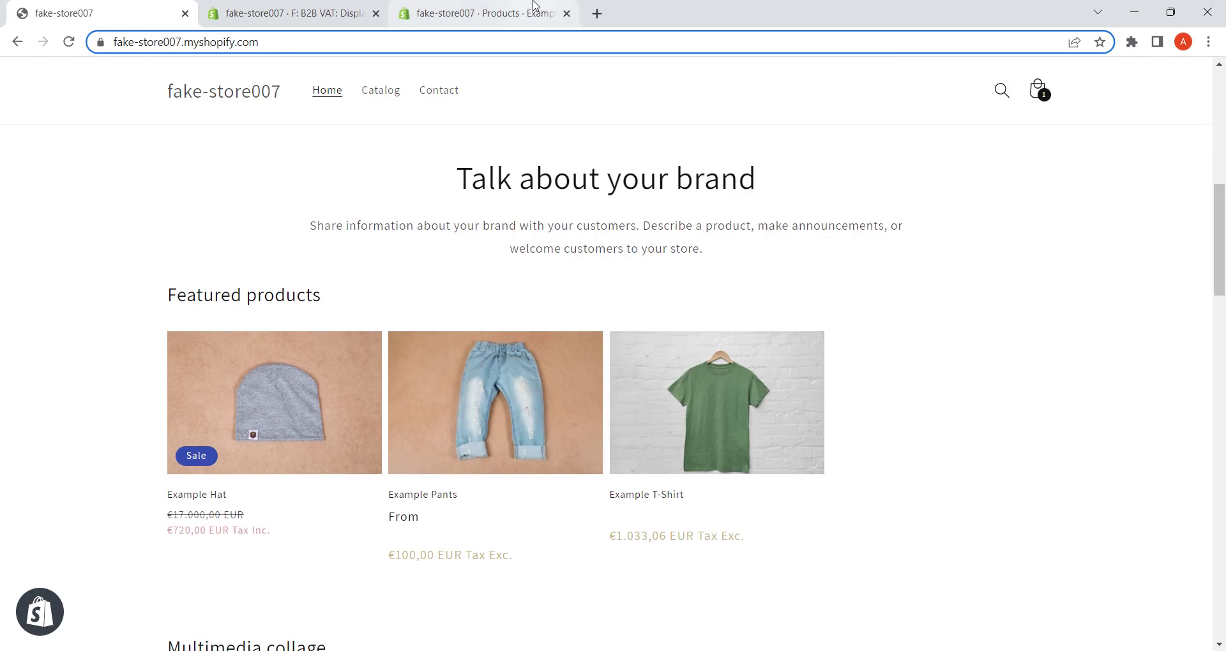
{"action": "left_click", "coordinate": [485, 12]}
{"action": "scroll", "coordinate": [775, 224], "scroll_direction": "up", "scroll_amount": 5}
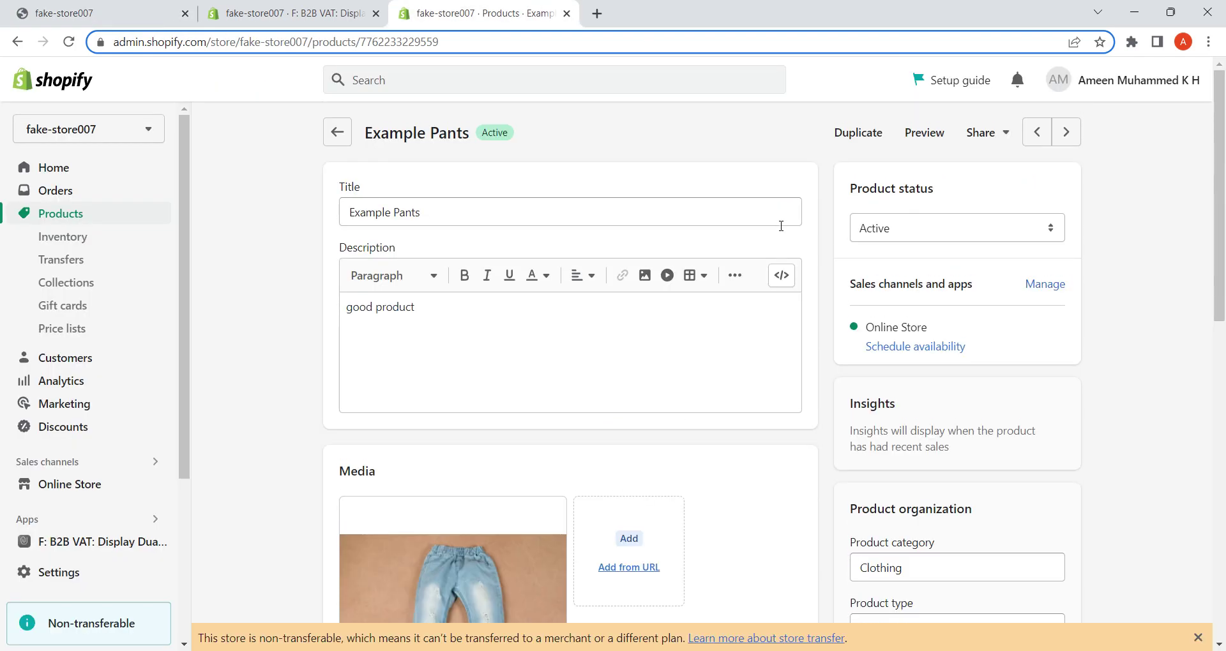
Step: Return to the Final Price tax rules and start a customer-tag rule with xsx as the selected customer tag
{"action": "left_click", "coordinate": [290, 13]}
{"action": "scroll", "coordinate": [369, 270], "scroll_direction": "up", "scroll_amount": 10}
{"action": "scroll", "coordinate": [985, 307], "scroll_direction": "up", "scroll_amount": 2}
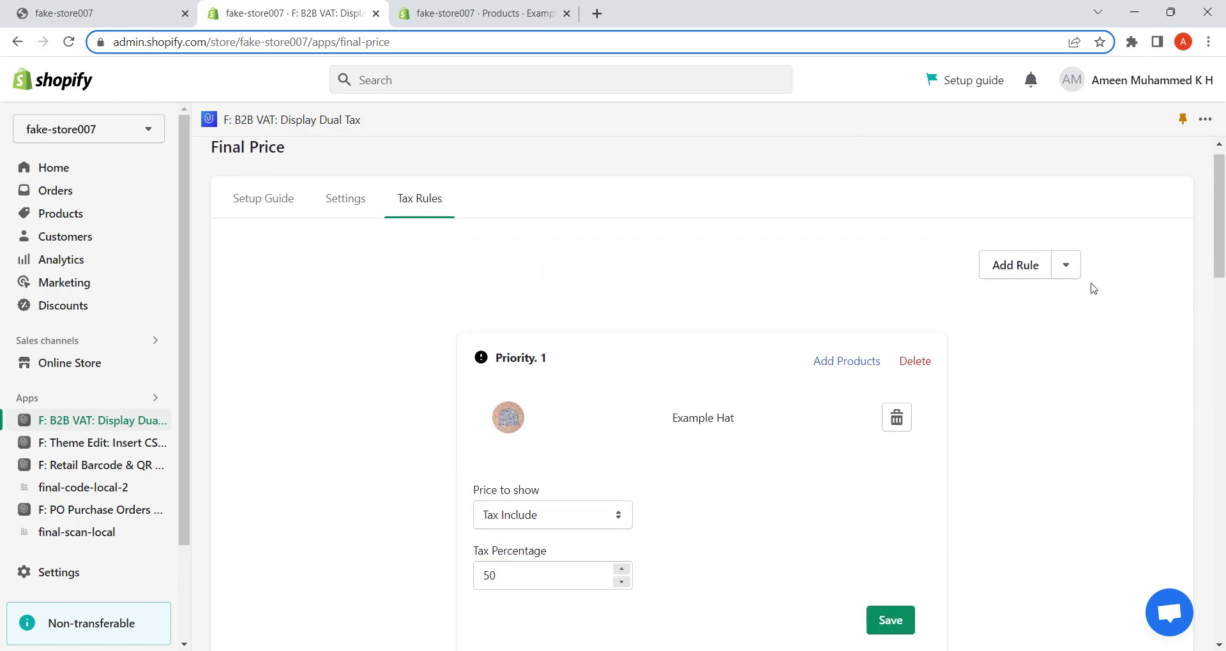
{"action": "left_click", "coordinate": [1066, 265]}
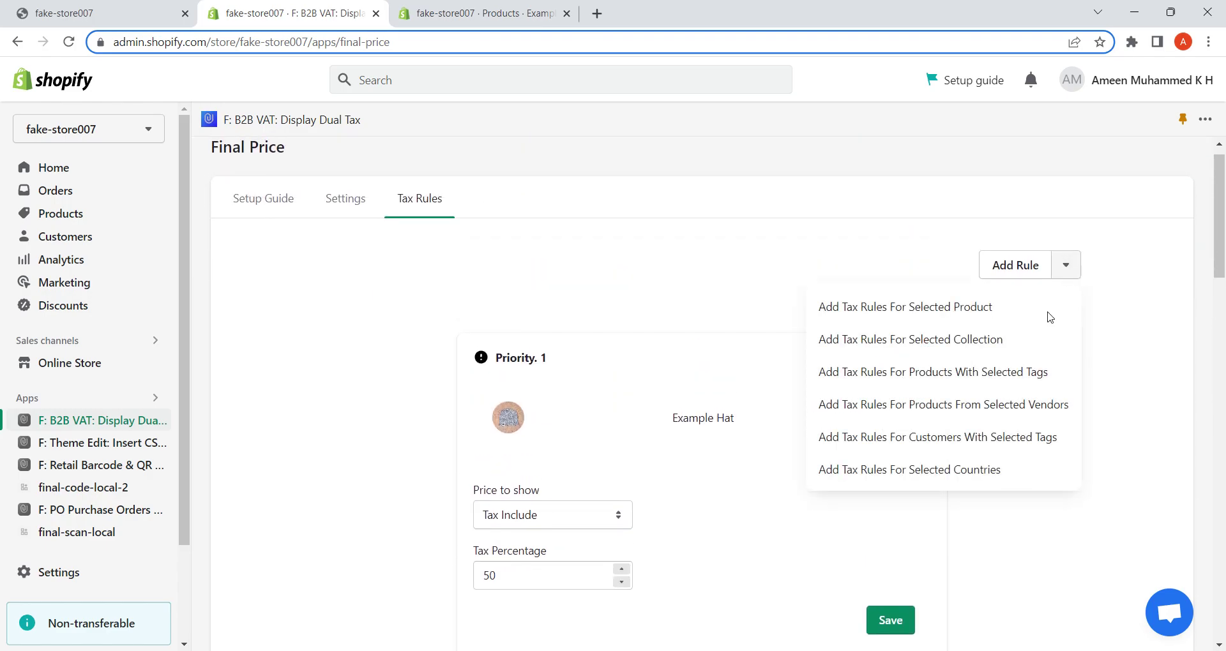
{"action": "left_click", "coordinate": [961, 437]}
{"action": "left_click", "coordinate": [635, 422]}
{"action": "type", "text": "xsx"}
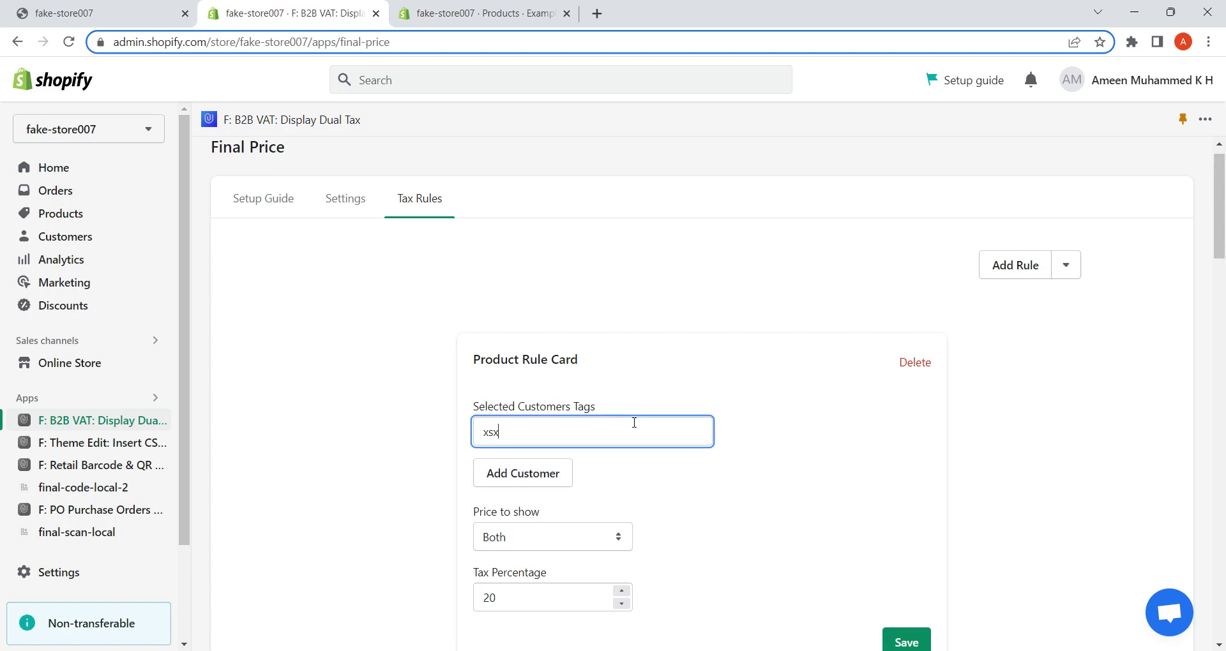
{"action": "left_click", "coordinate": [541, 476]}
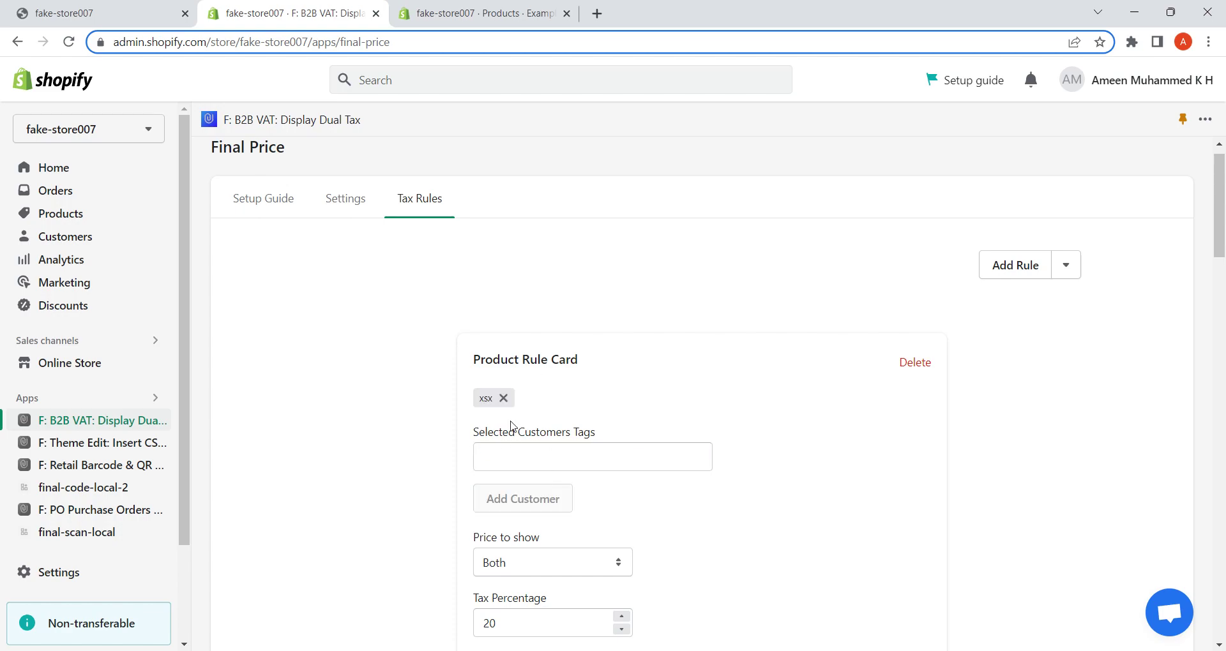
{"action": "scroll", "coordinate": [941, 342], "scroll_direction": "down", "scroll_amount": 2}
{"action": "scroll", "coordinate": [1024, 246], "scroll_direction": "up", "scroll_amount": 1}
Step: Create a tax rule card for selected countries and add Azerbaijan and Barbados to it
{"action": "left_click", "coordinate": [1074, 212]}
{"action": "left_click", "coordinate": [946, 410]}
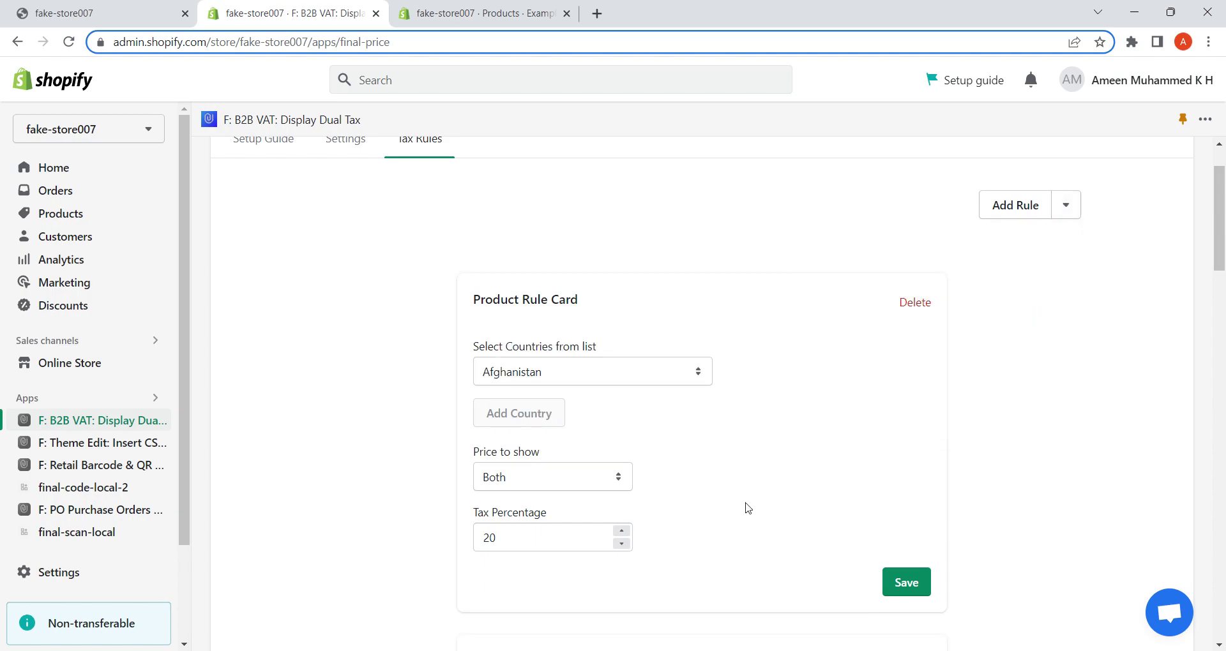
{"action": "left_click", "coordinate": [665, 377]}
{"action": "type", "text": "az"}
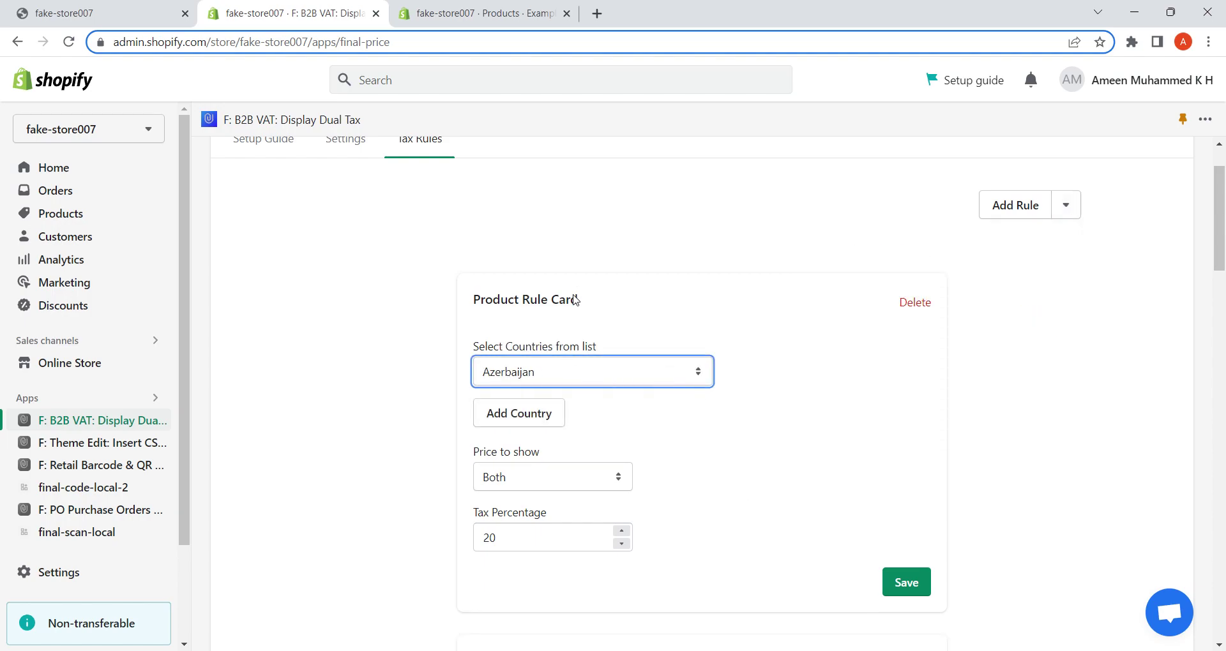
{"action": "left_click", "coordinate": [508, 426]}
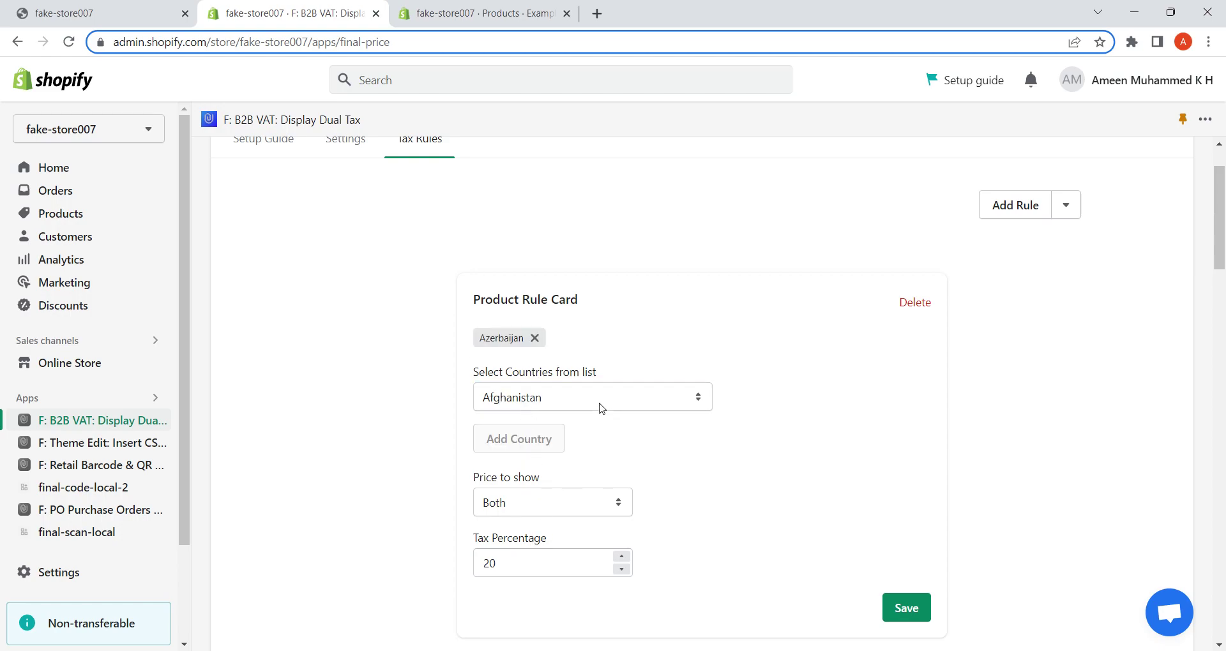
{"action": "left_click", "coordinate": [559, 401]}
{"action": "type", "text": "azbar"}
{"action": "left_click", "coordinate": [519, 441]}
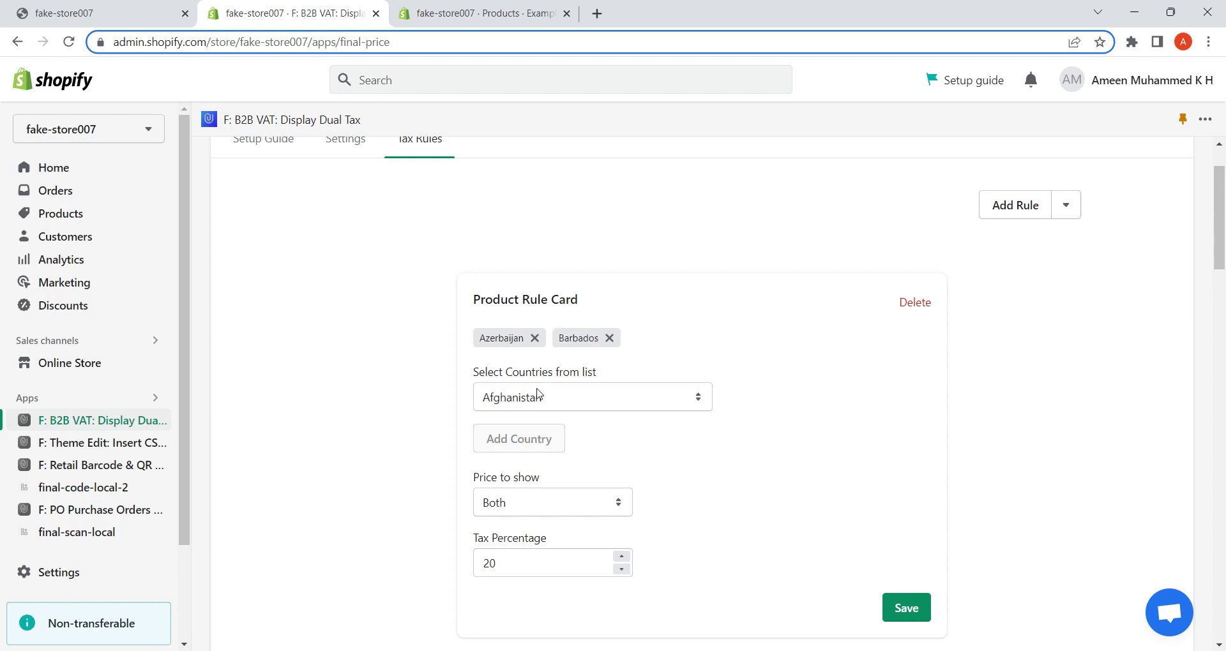
Step: Save the country rule for Azerbaijan and Barbados with its current price display and tax percentage
{"action": "left_click", "coordinate": [920, 610]}
{"action": "scroll", "coordinate": [903, 451], "scroll_direction": "down", "scroll_amount": 3}
{"action": "scroll", "coordinate": [903, 451], "scroll_direction": "down", "scroll_amount": 10}
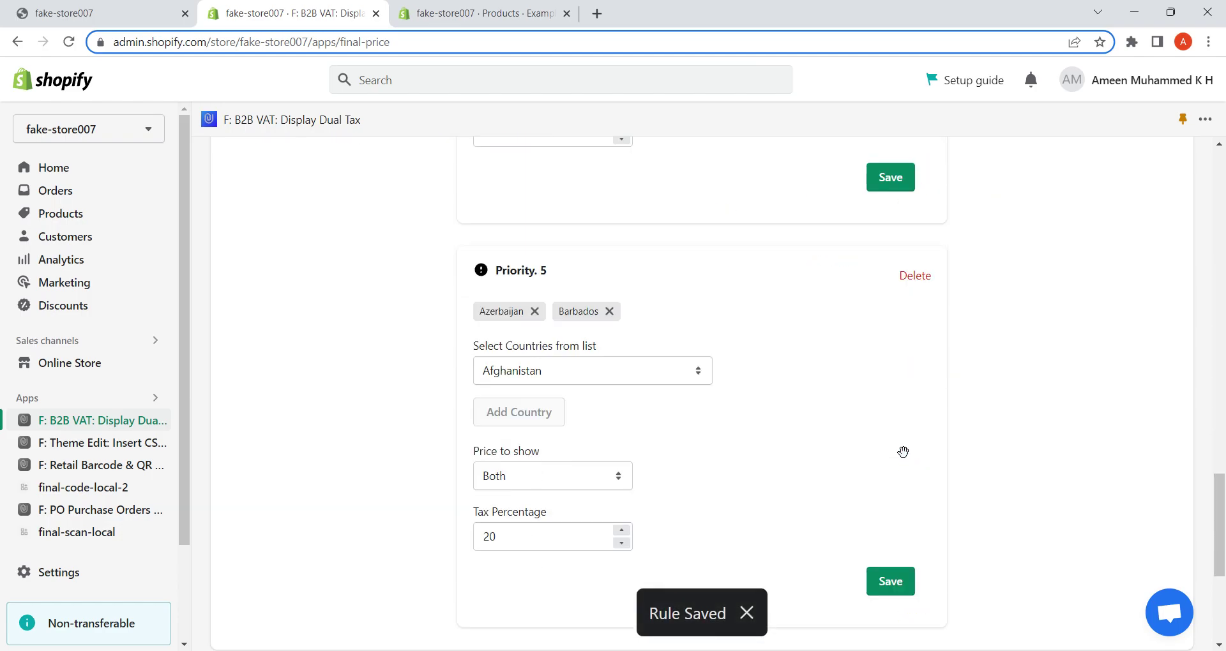
Step: Move the Azerbaijan and Barbados country rule up to priority 1, above the Example Hat product rule
{"action": "scroll", "coordinate": [801, 424], "scroll_direction": "up", "scroll_amount": 3}
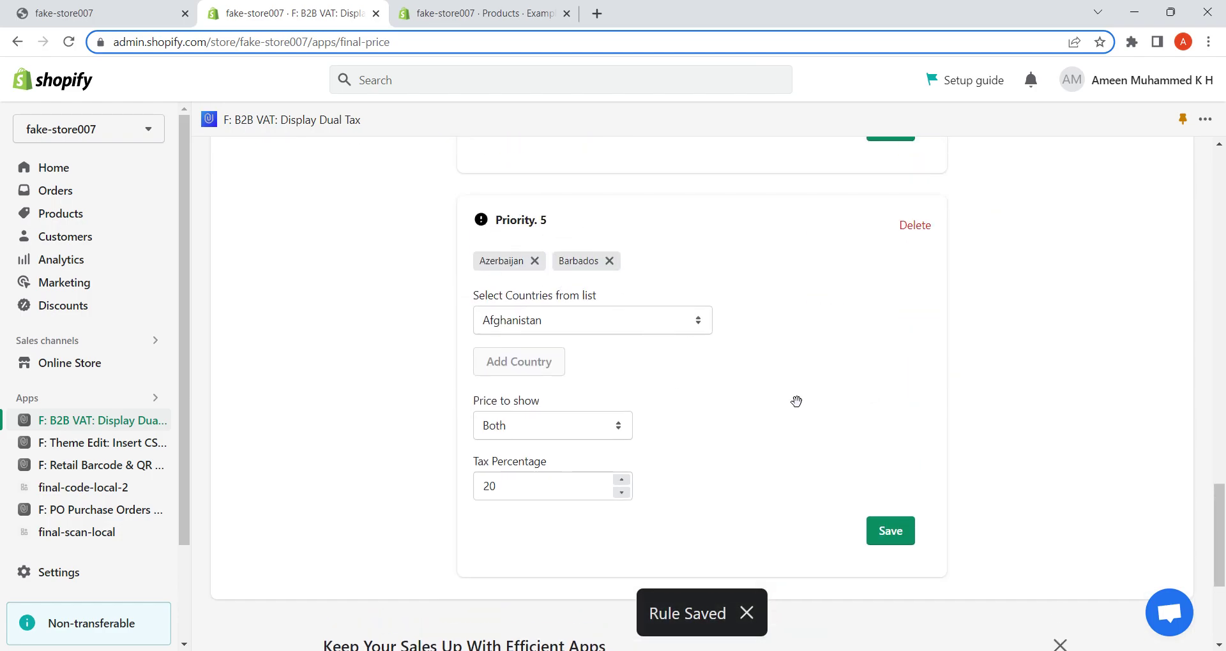
{"action": "scroll", "coordinate": [792, 401], "scroll_direction": "down", "scroll_amount": 2}
{"action": "scroll", "coordinate": [794, 241], "scroll_direction": "up", "scroll_amount": 10}
{"action": "left_click_drag", "start_coordinate": [793, 145], "coordinate": [780, 214]}
{"action": "scroll", "coordinate": [589, 270], "scroll_direction": "down", "scroll_amount": 3}
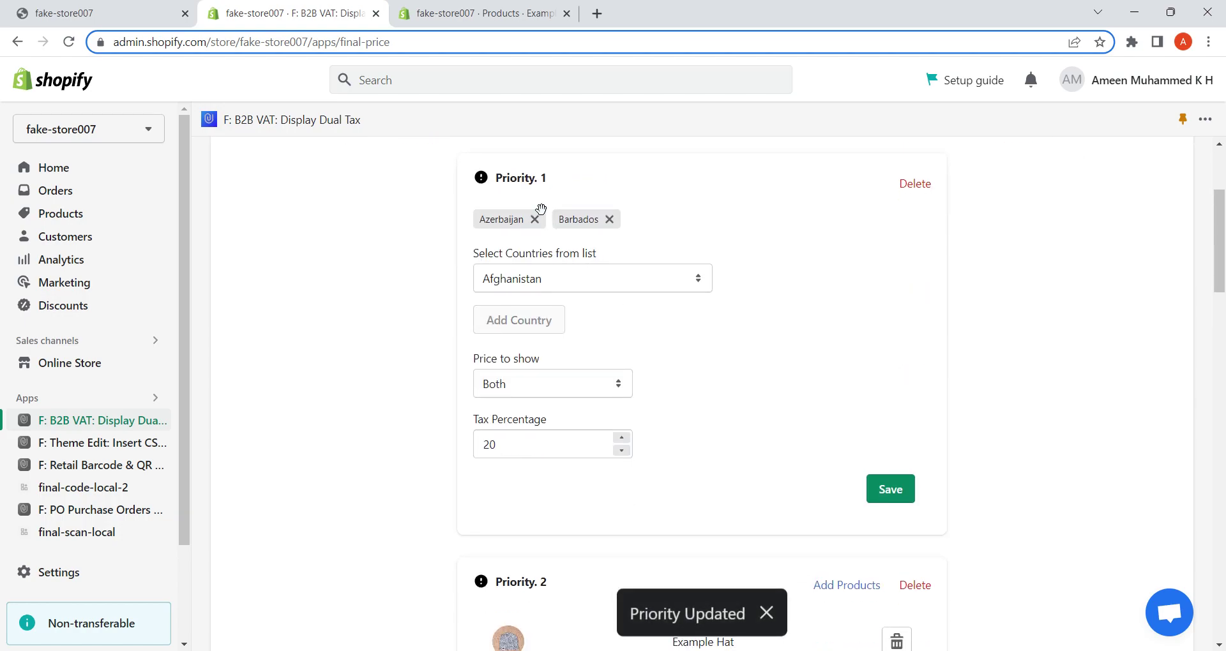
{"action": "scroll", "coordinate": [716, 520], "scroll_direction": "down", "scroll_amount": 3}
{"action": "scroll", "coordinate": [978, 458], "scroll_direction": "up", "scroll_amount": 6}
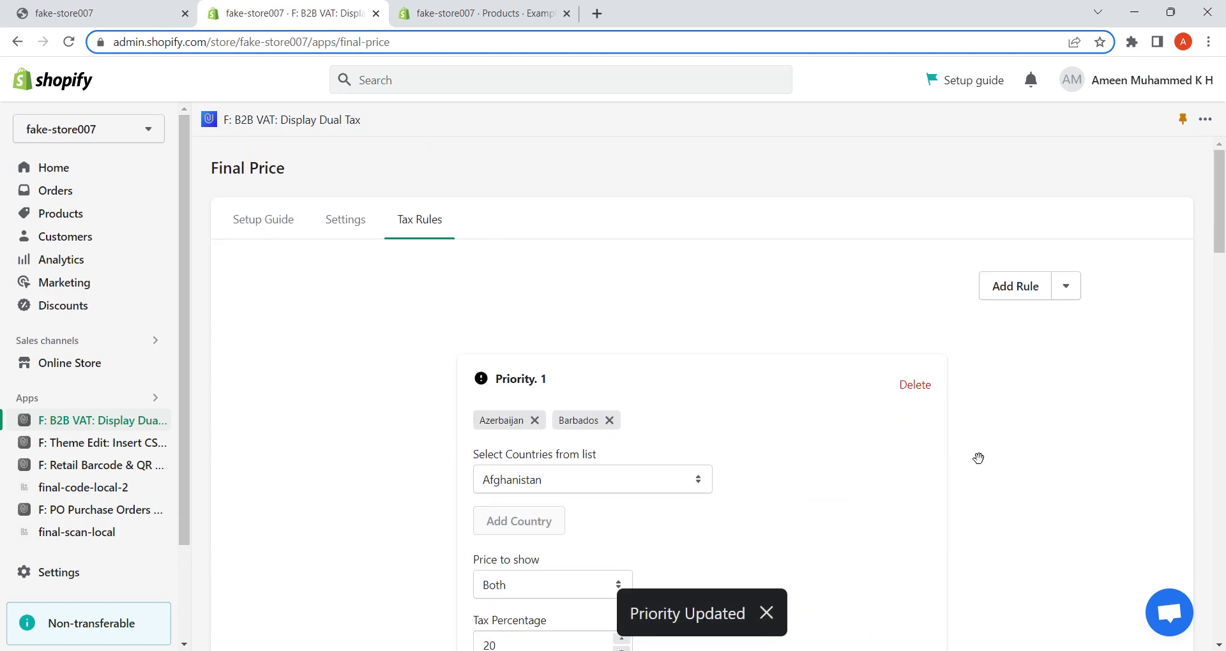
Step: Delete all five tax rules, starting with the Azerbaijan and Barbados country rule, until the rule list is empty
{"action": "left_click", "coordinate": [915, 385]}
{"action": "left_click", "coordinate": [923, 391]}
{"action": "left_click", "coordinate": [922, 391]}
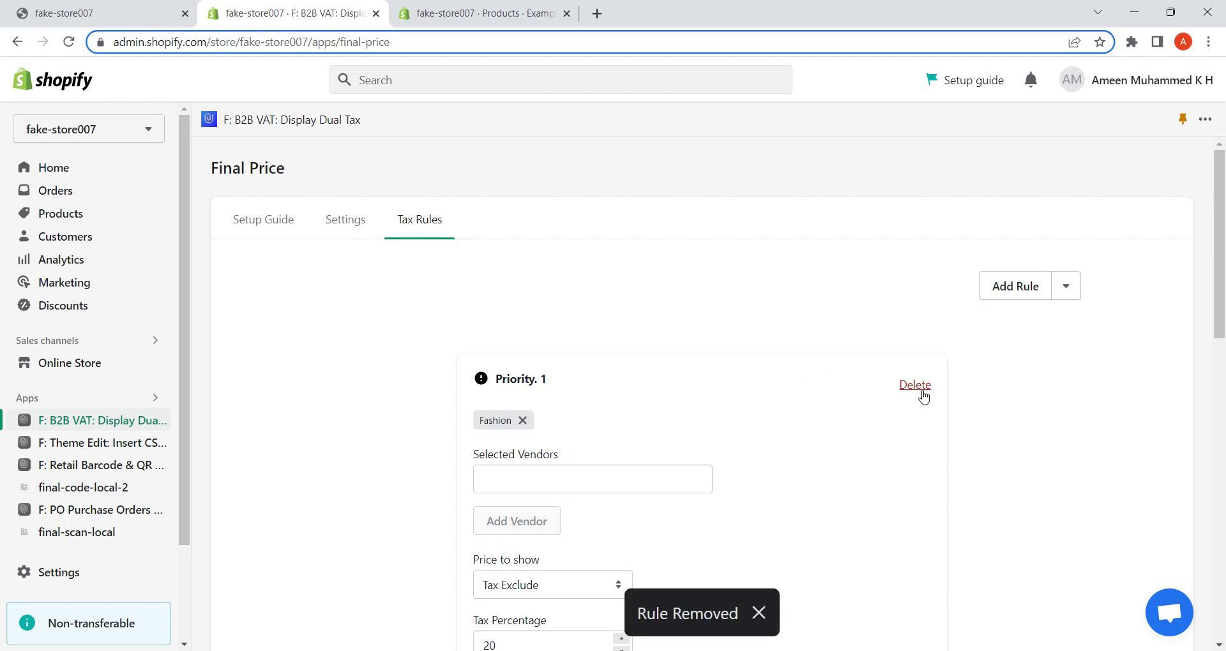
{"action": "left_click", "coordinate": [922, 391]}
{"action": "left_click", "coordinate": [922, 392]}
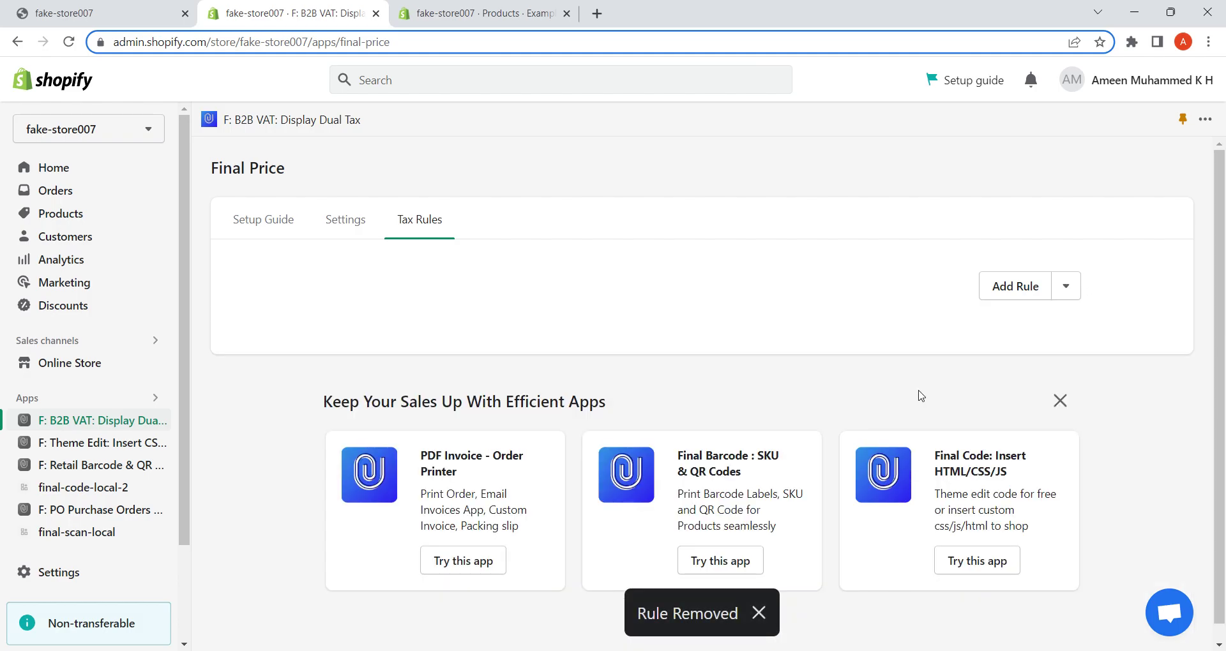